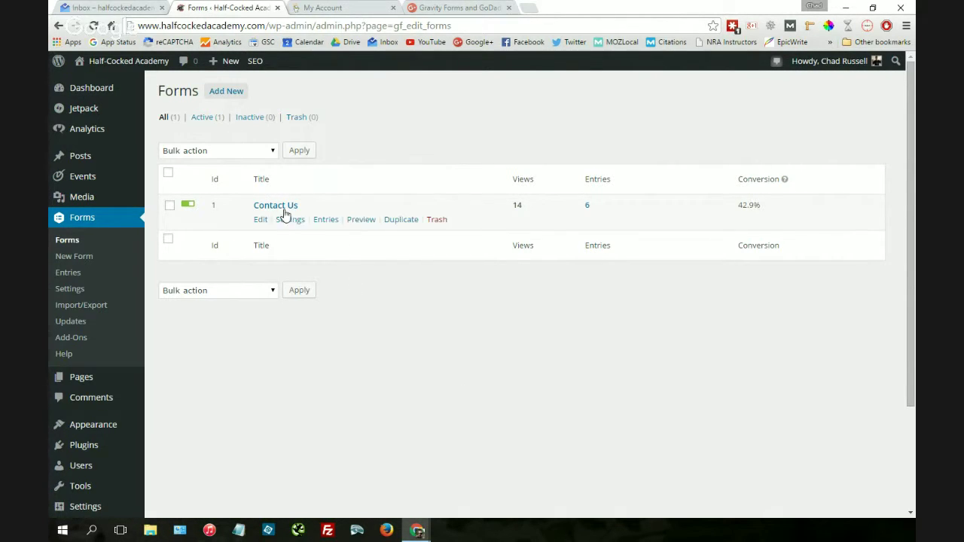
Open the Contact Us form's "Contact Us Form Submission" notification for editing
mouse_move(287, 222)
click(299, 261)
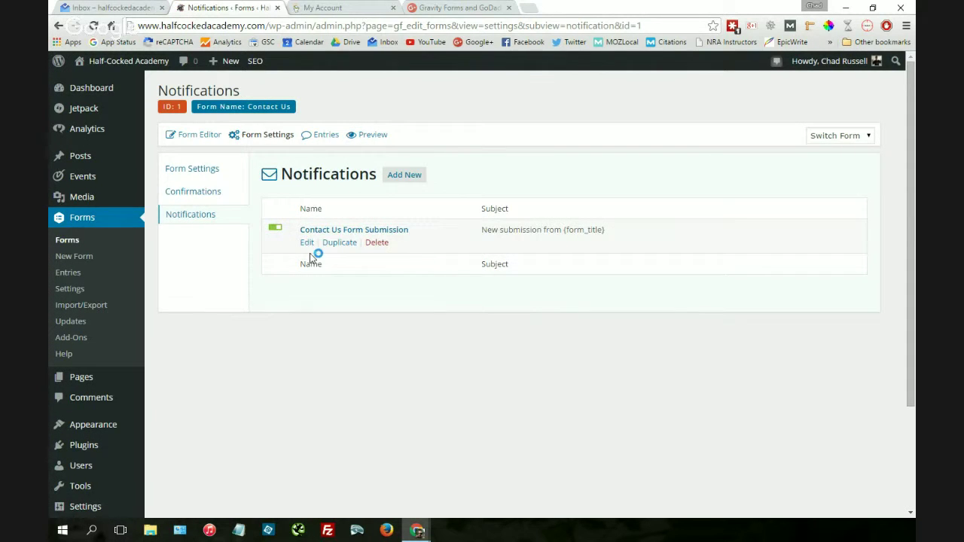
click(307, 243)
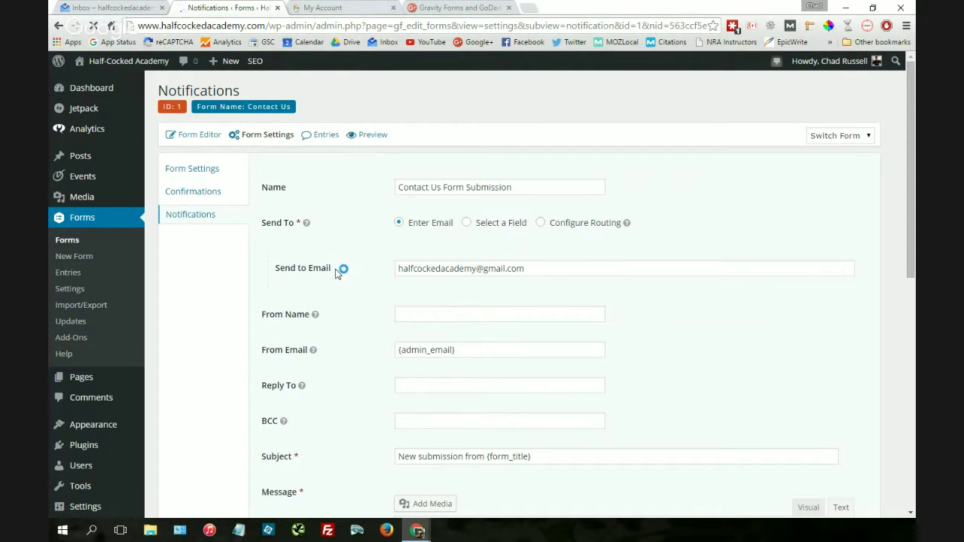
Review the notification's settings, especially the Send to Email recipient, along with the subject and message
drag(340, 270, 274, 270)
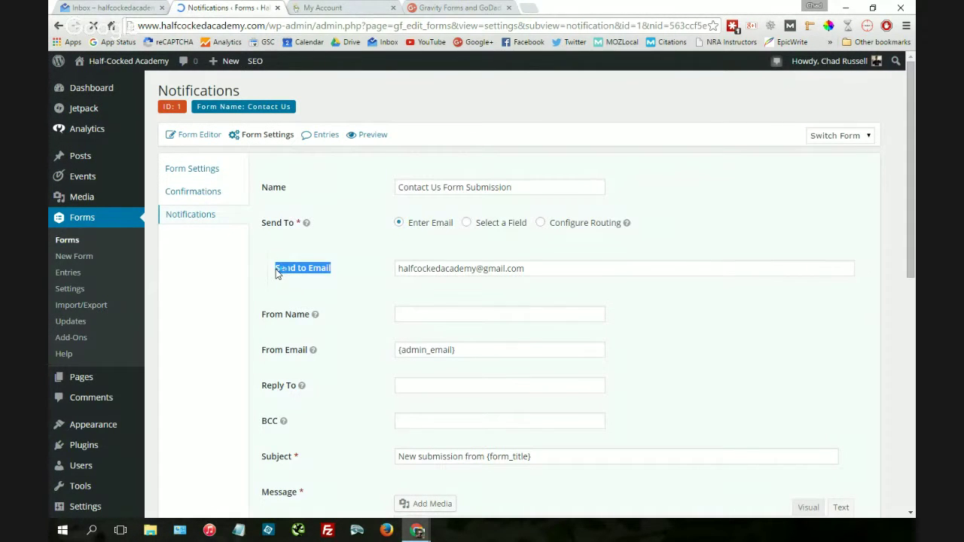
triple_click(490, 271)
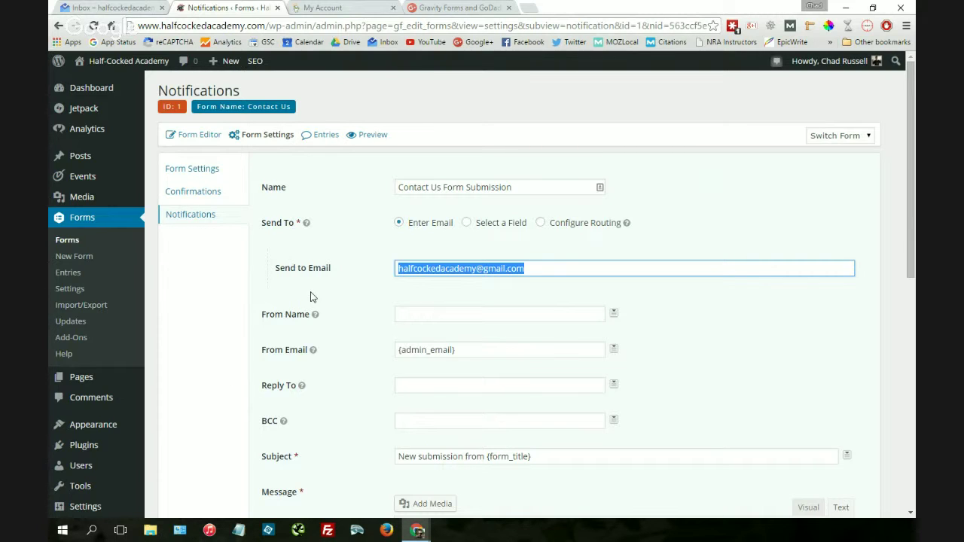
click(540, 266)
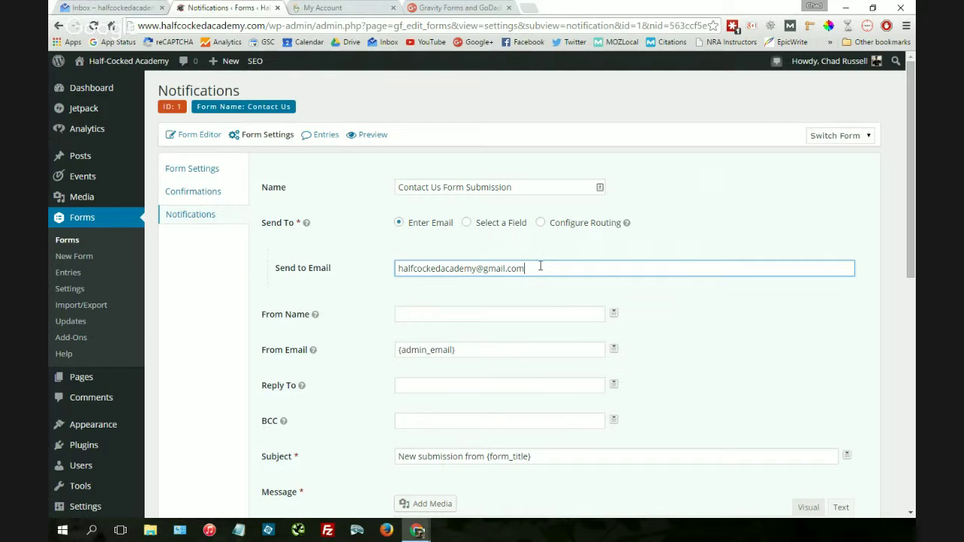
drag(541, 270, 368, 262)
click(443, 302)
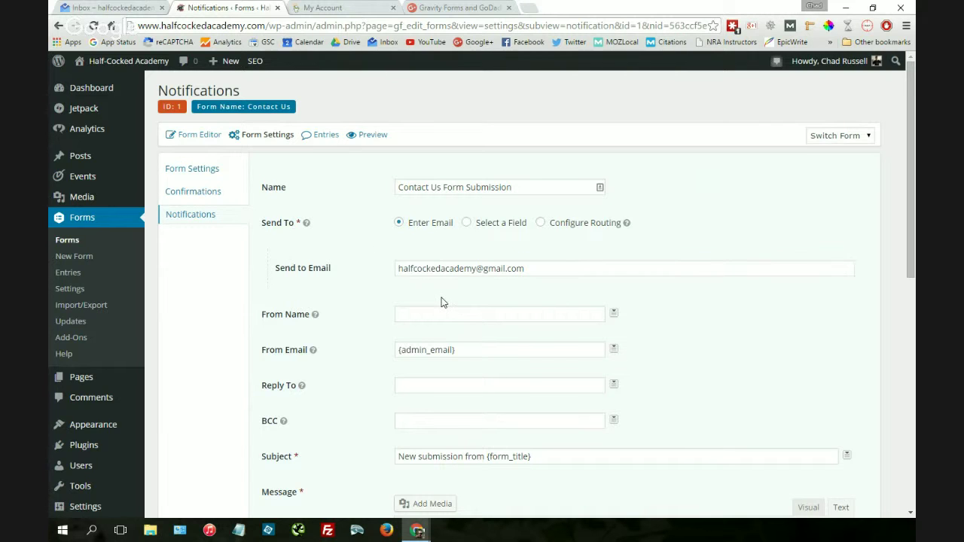
scroll(470, 317, down, 7)
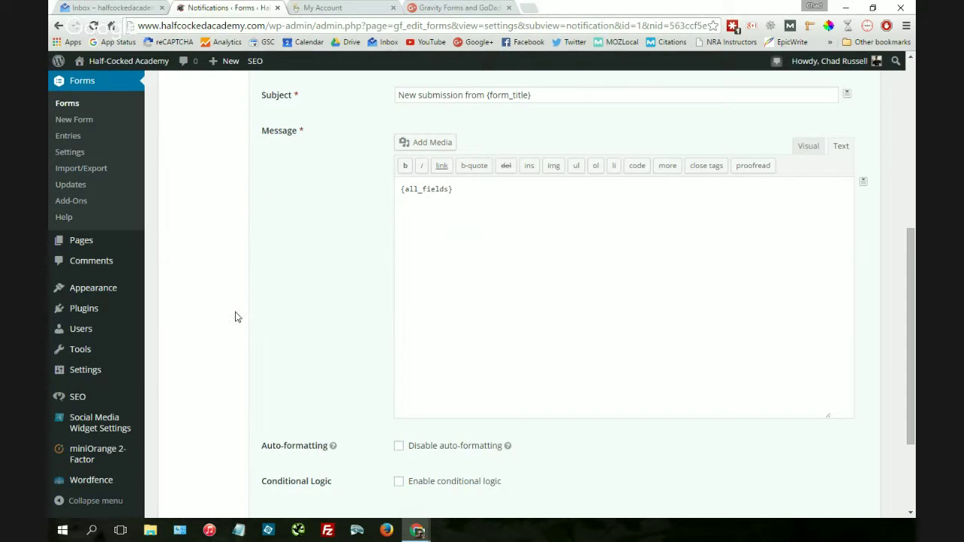
scroll(489, 428, up, 7)
scroll(490, 466, up, 1)
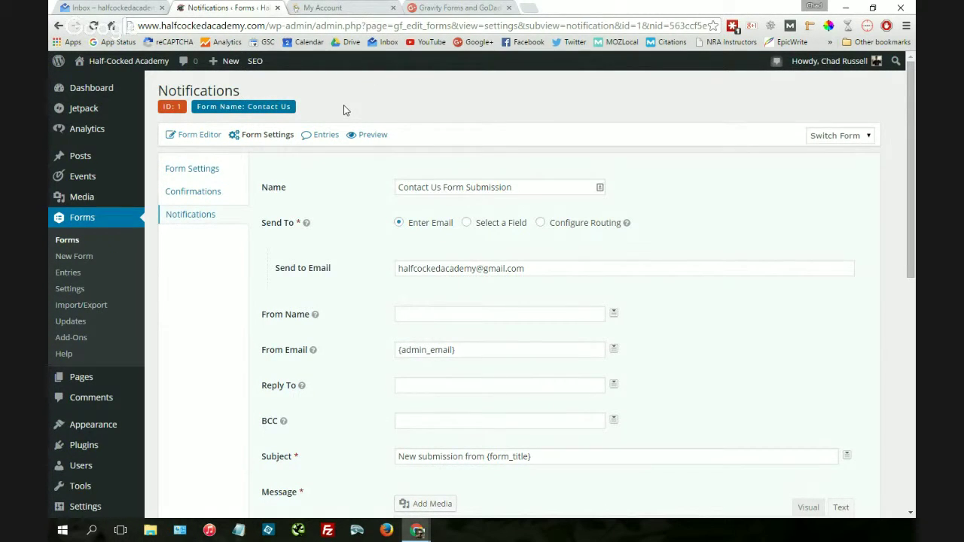
Switch to the GoDaddy account and open the web hosting cPanel for halfcockedacademy.com
click(340, 9)
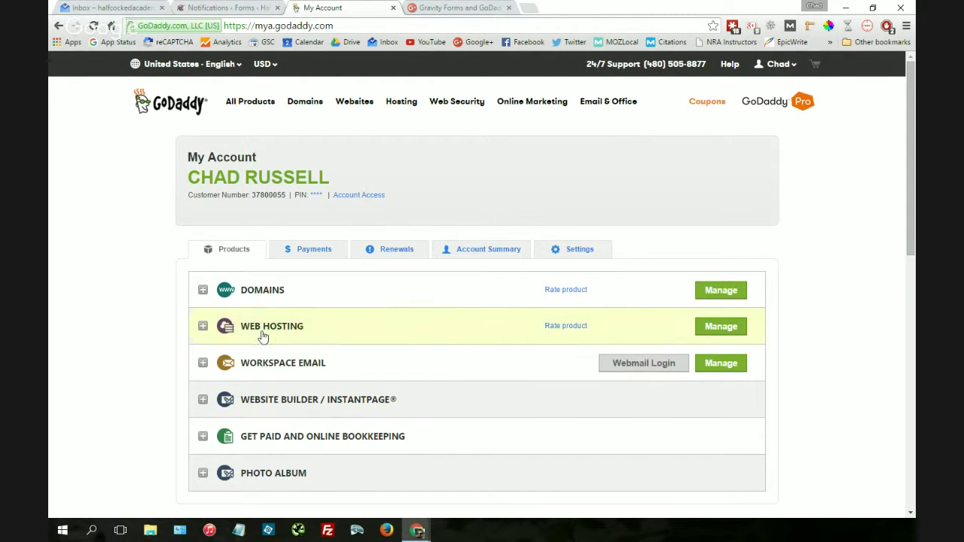
click(717, 328)
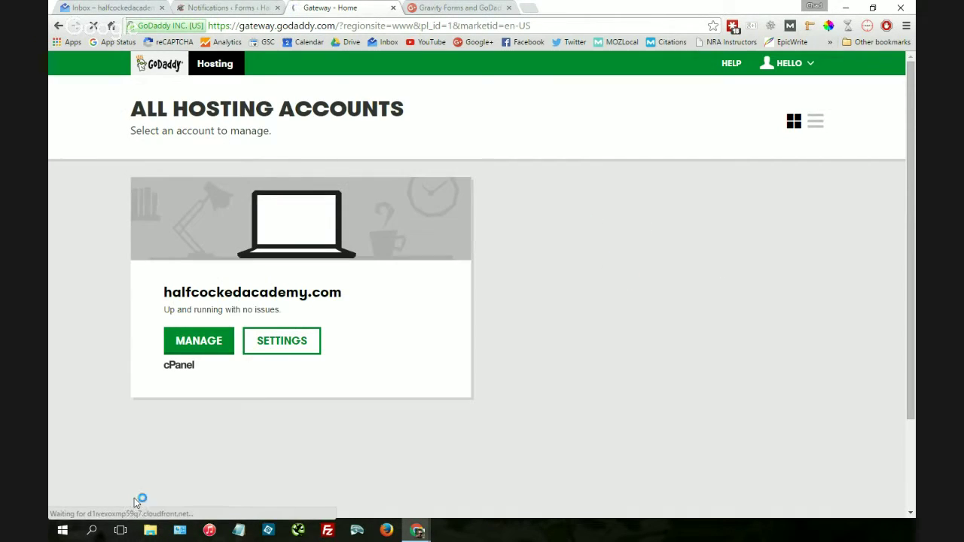
click(194, 343)
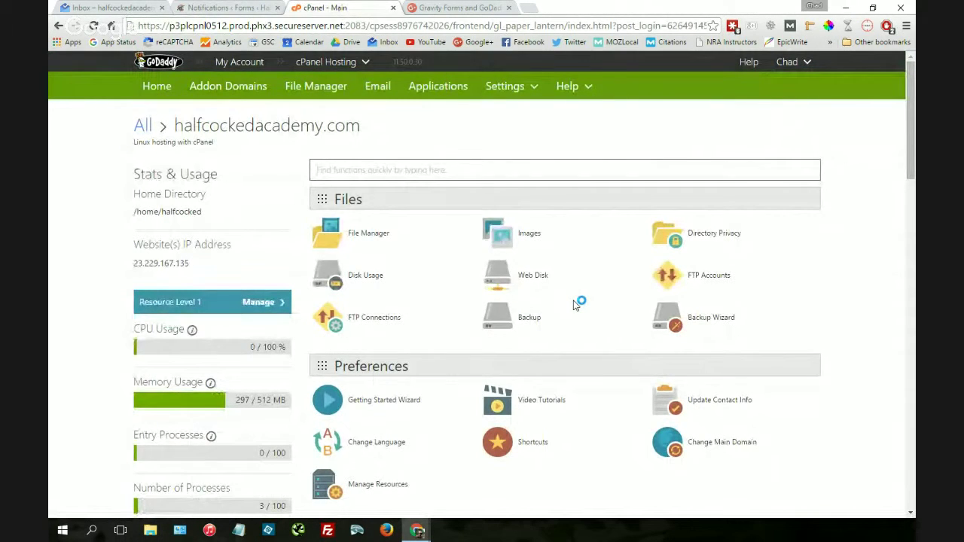
Find the email tools in cPanel and open the MX Entry page
scroll(574, 304, down, 11)
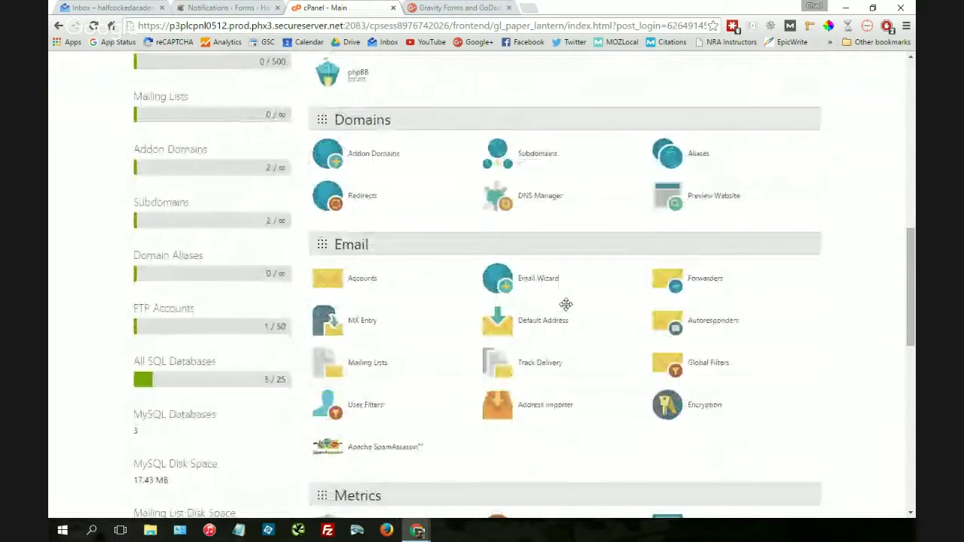
scroll(571, 309, down, 5)
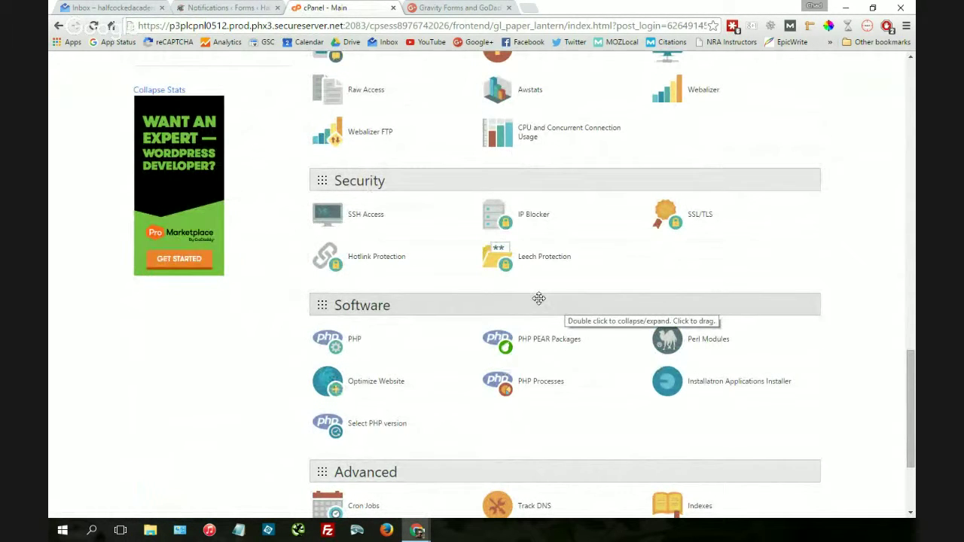
scroll(550, 271, down, 2)
scroll(558, 290, up, 5)
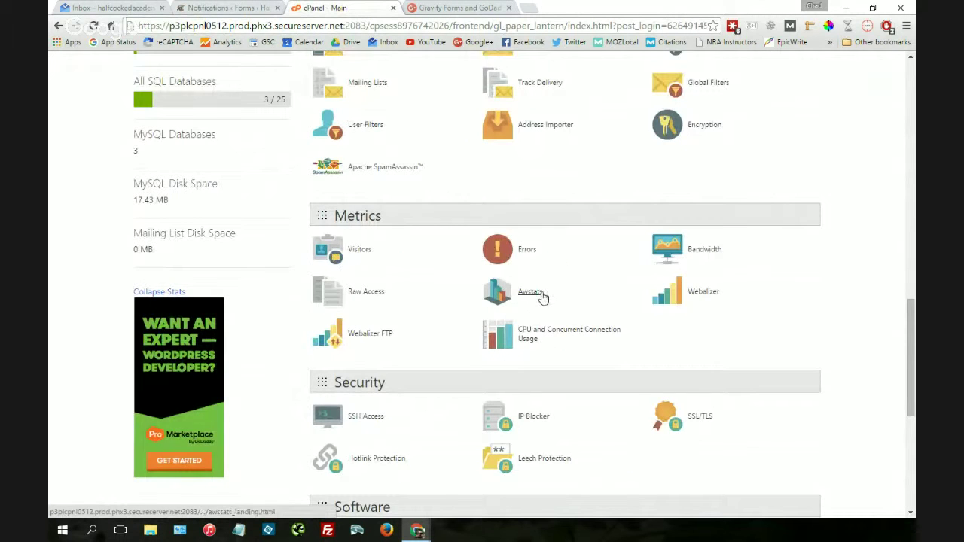
scroll(497, 256, up, 2)
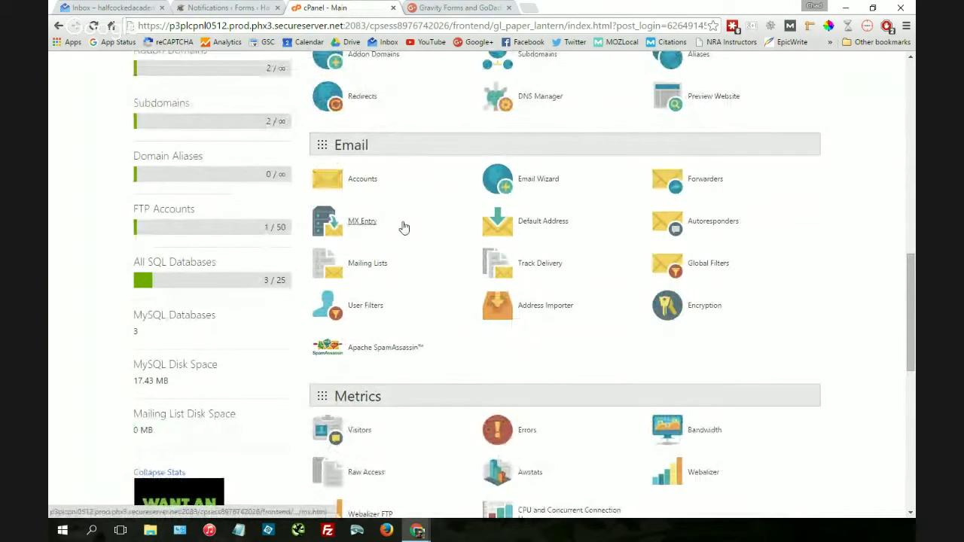
drag(402, 224, 380, 218)
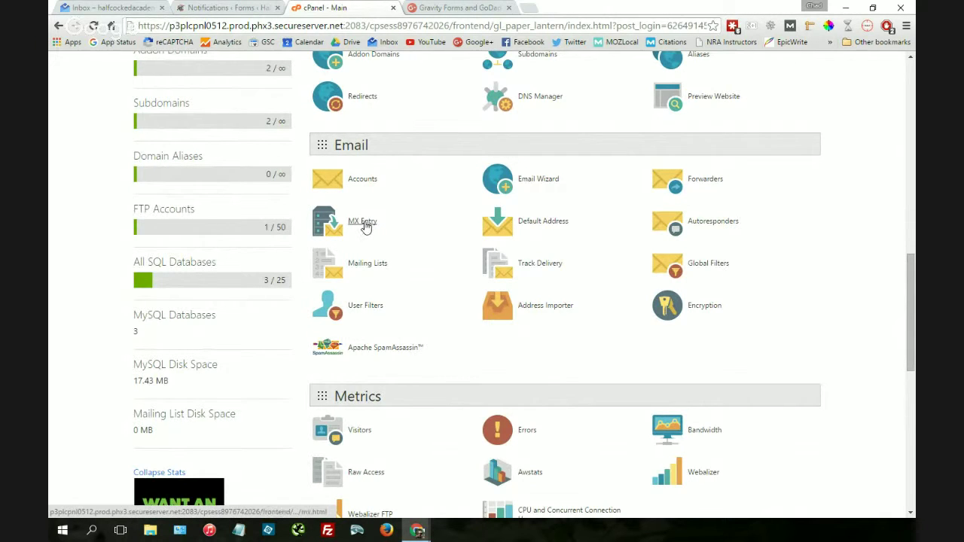
click(364, 221)
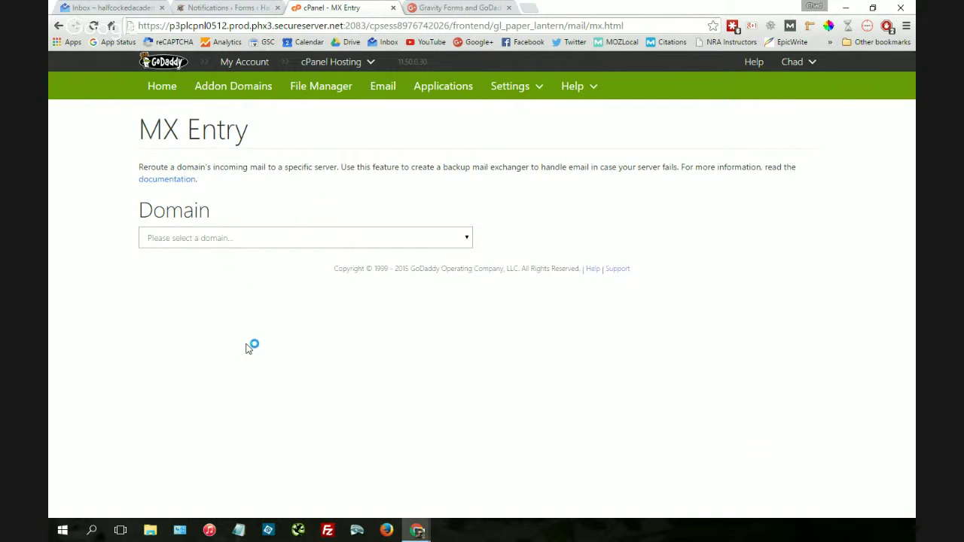
Select the domain halfcockedacademy.com and check its email routing setting and MX records
click(235, 239)
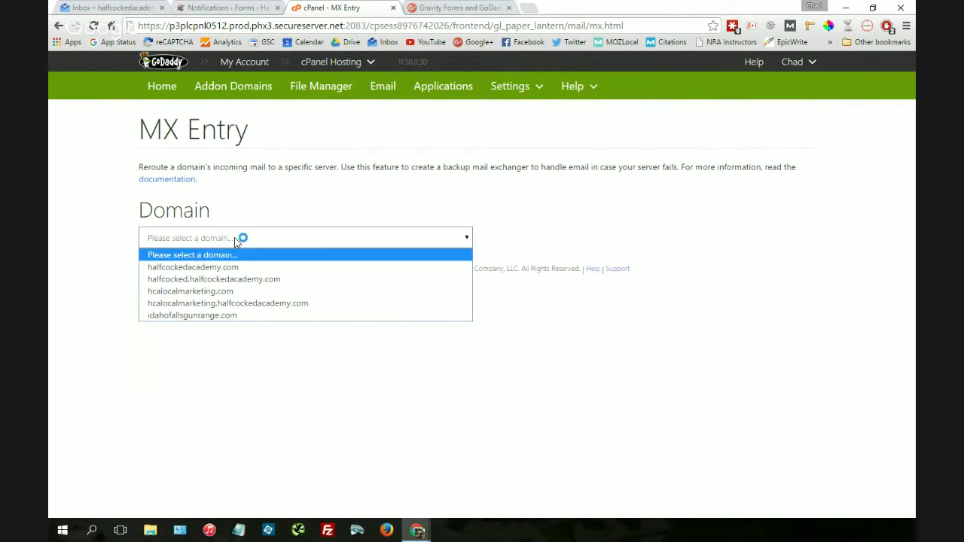
click(208, 271)
scroll(512, 226, down, 1)
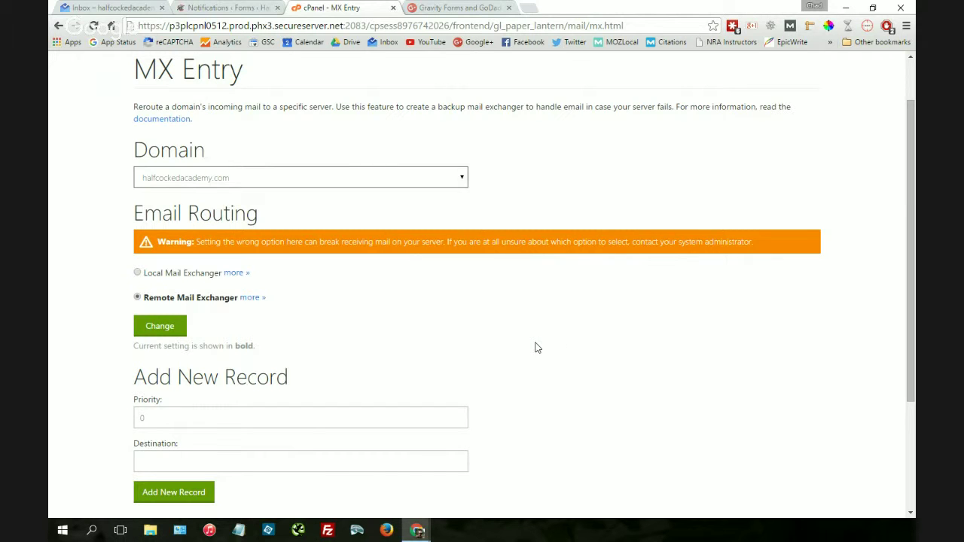
scroll(536, 349, down, 3)
scroll(527, 360, up, 3)
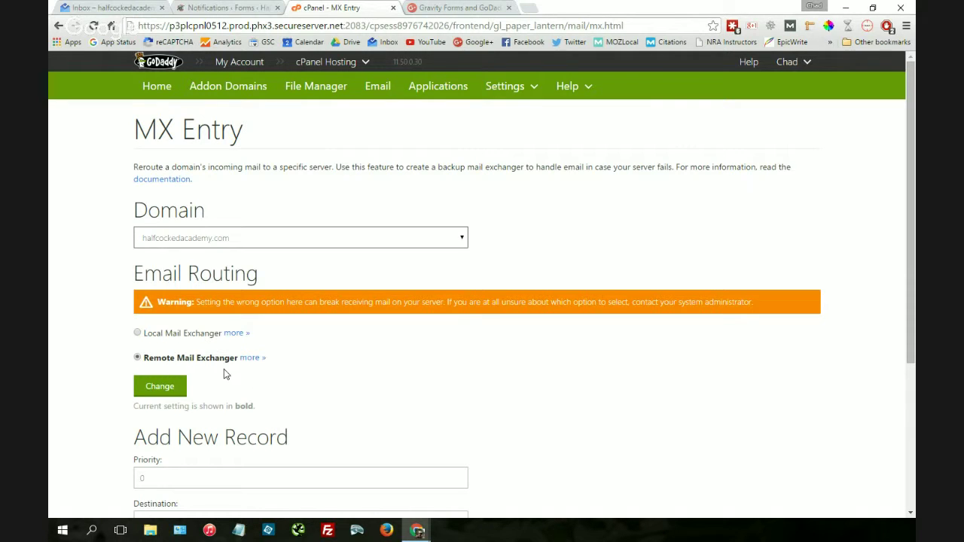
Return to the cPanel home page and open the Default Address page from the email tools
click(157, 89)
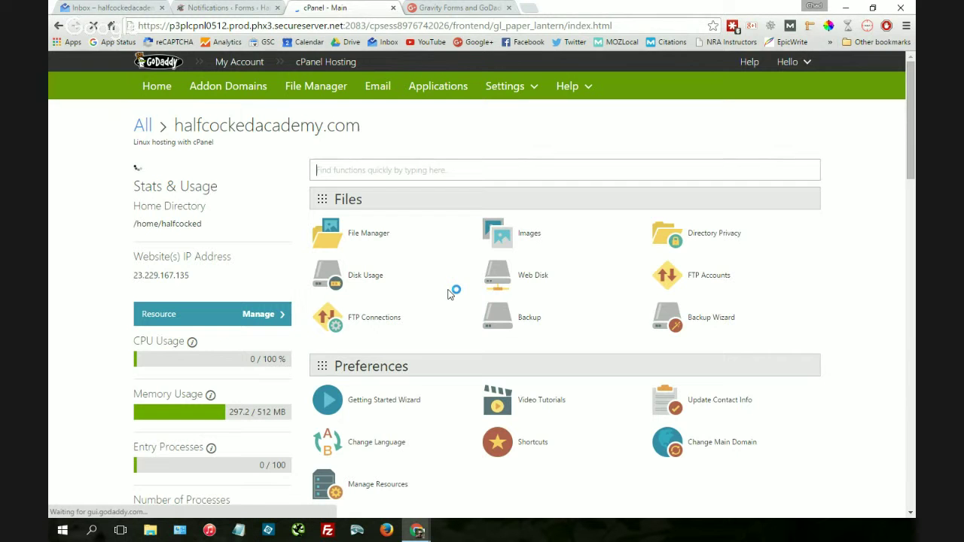
scroll(580, 288, down, 6)
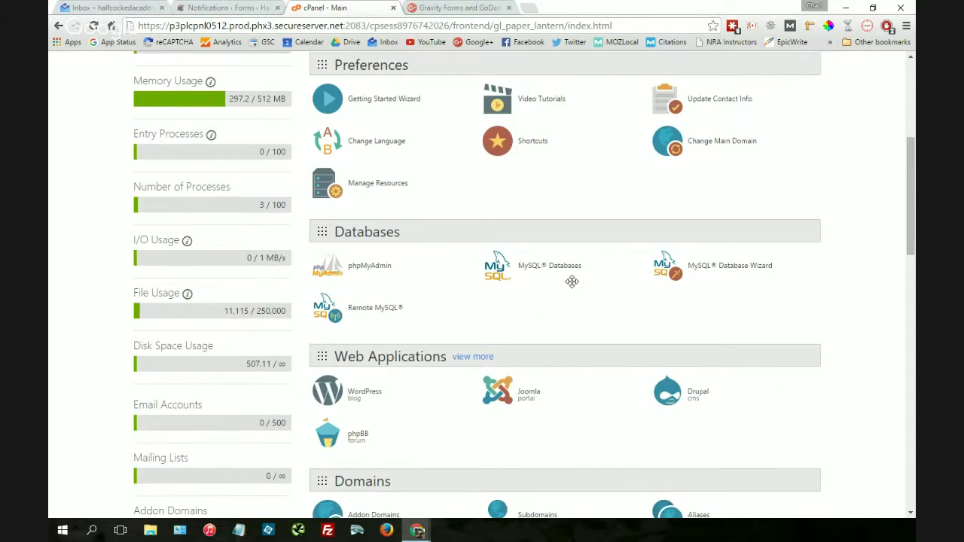
scroll(555, 235, down, 2)
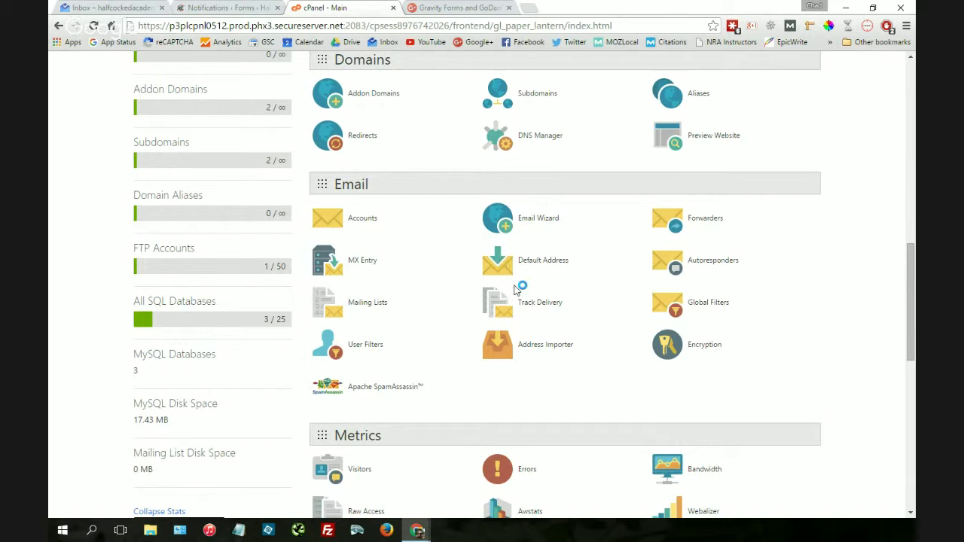
click(552, 263)
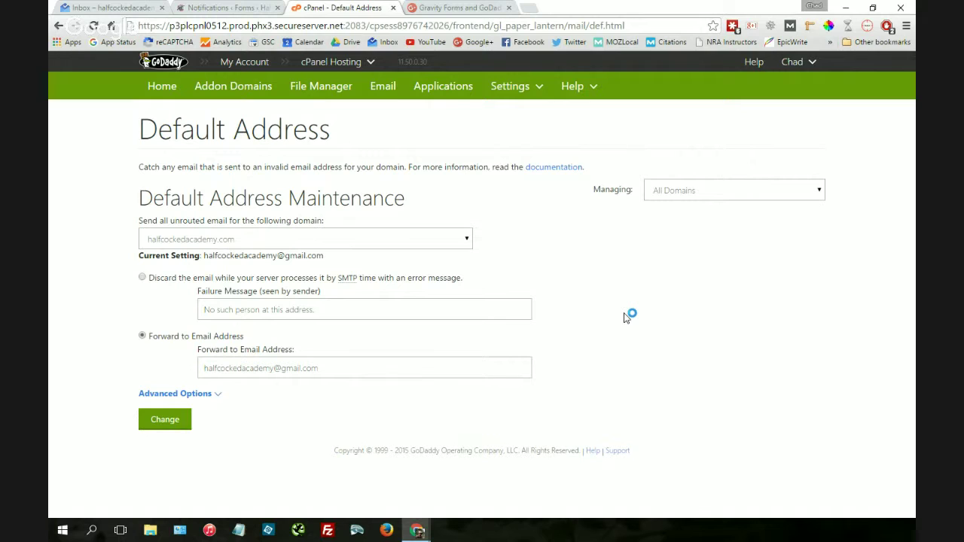
Check the default address domain and its forwarding email, comparing it with the Send to Email recipient in the form notification
click(217, 241)
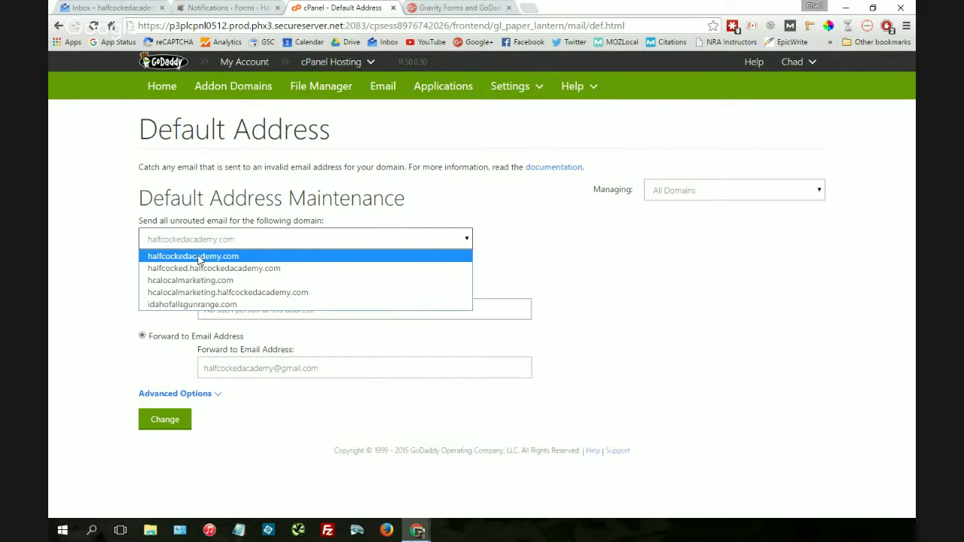
click(100, 229)
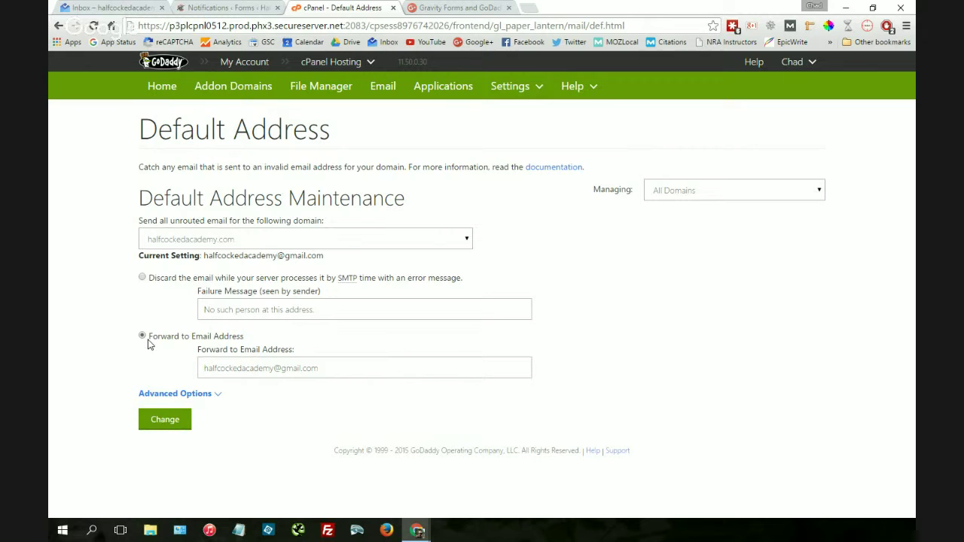
drag(323, 368, 197, 369)
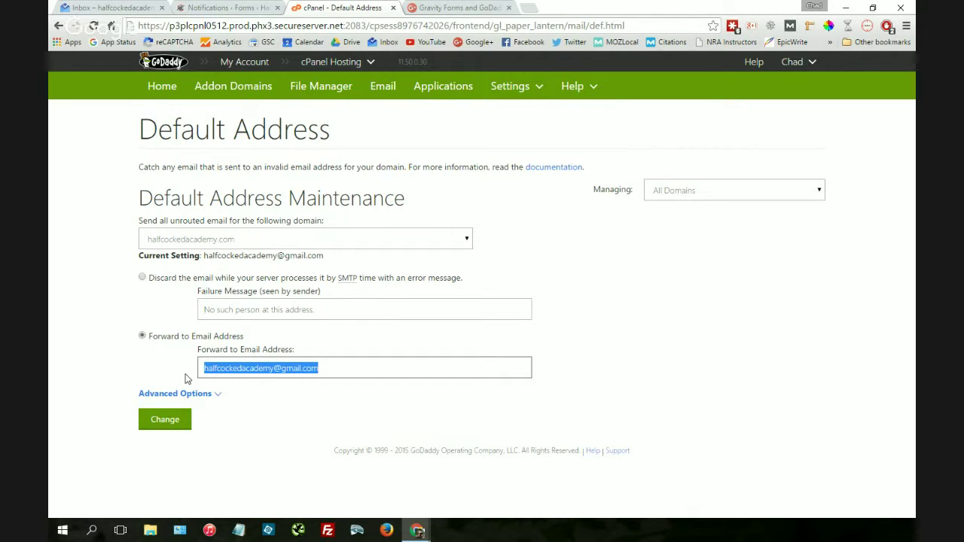
click(249, 8)
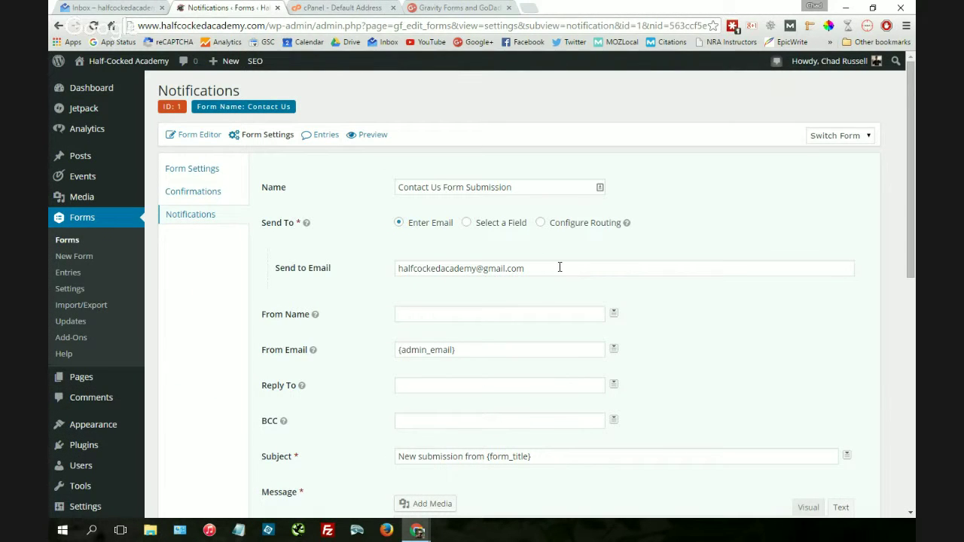
click(326, 8)
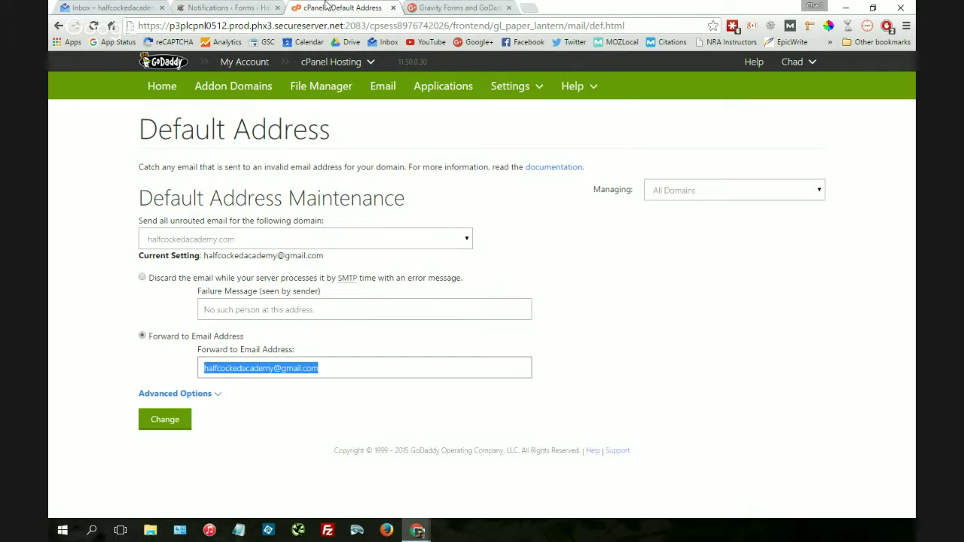
click(280, 464)
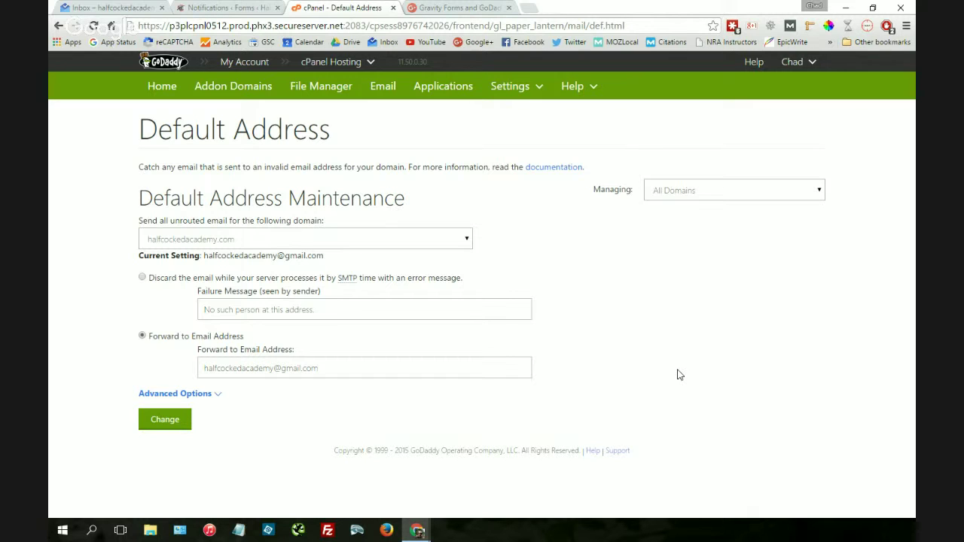
Switch to Google Inbox and check the mailbox before testing the form
click(208, 7)
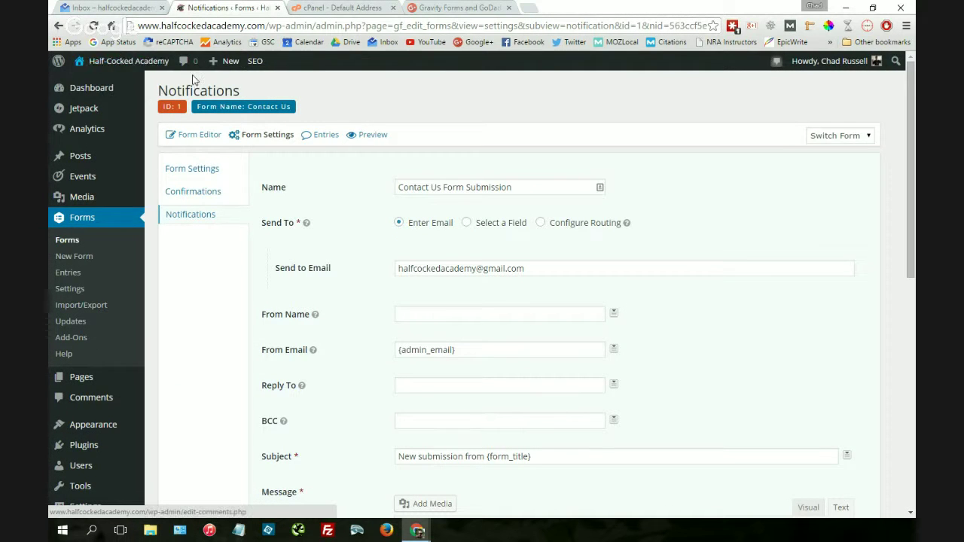
click(113, 8)
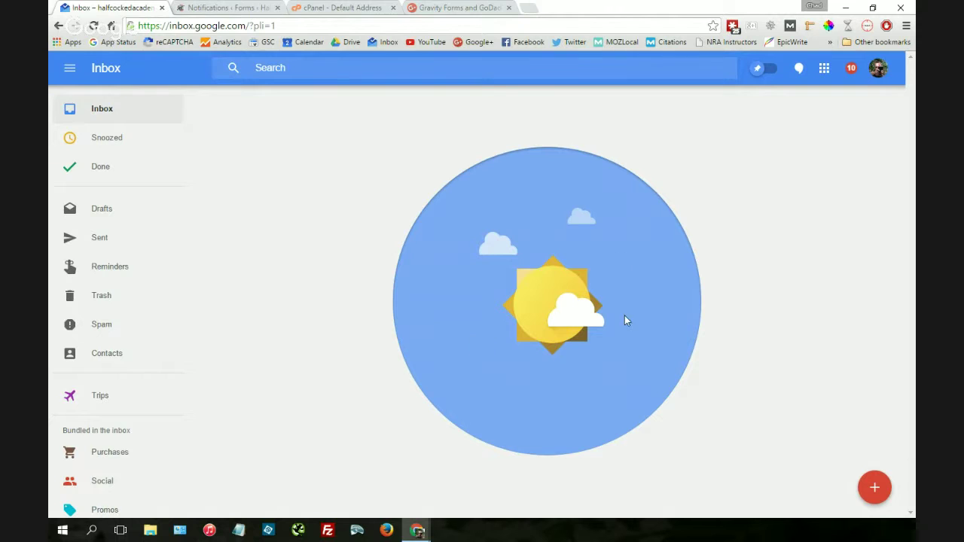
Open the Half-Cocked Academy homepage and fill the contact form's name, phone number and email fields with "GoDaddy Gravity Form Test"
click(215, 9)
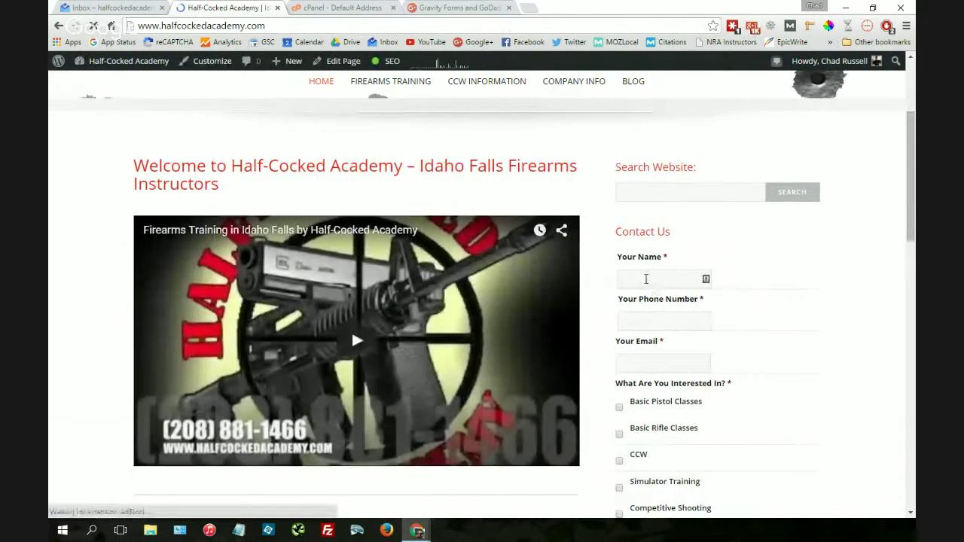
click(647, 280)
text(GoDaddy Gravity Form Test)
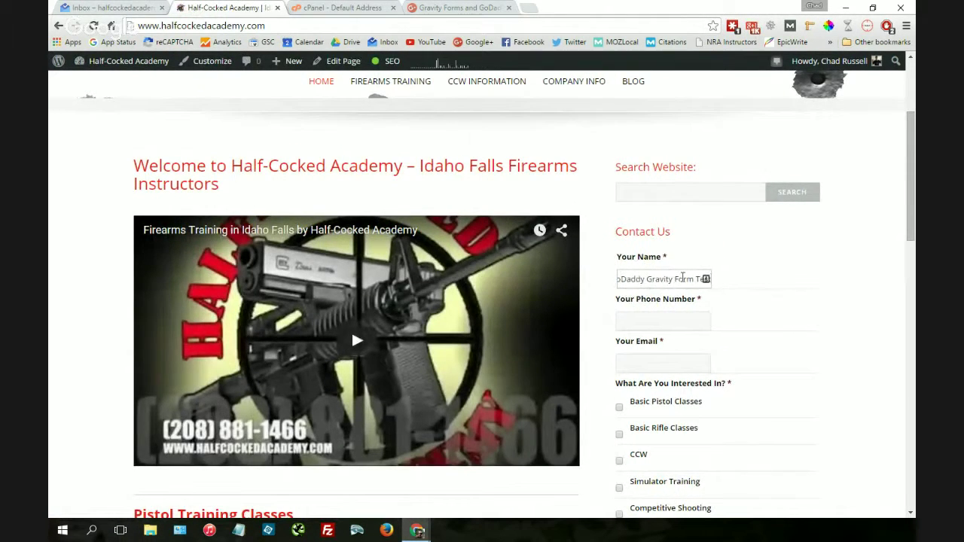
click(649, 319)
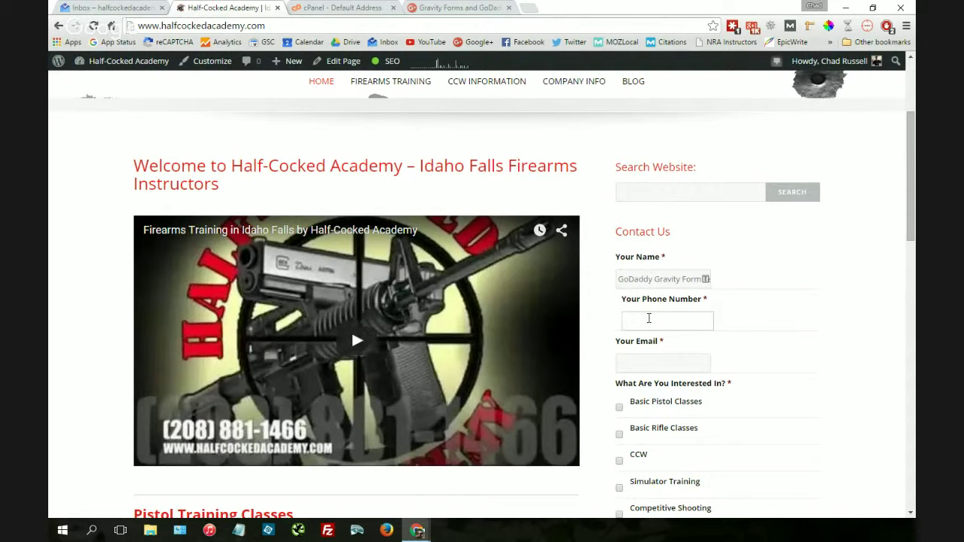
text(GoDaddy Gravity Form Test)
click(653, 362)
text(GoDaddy Gravity Form Test)
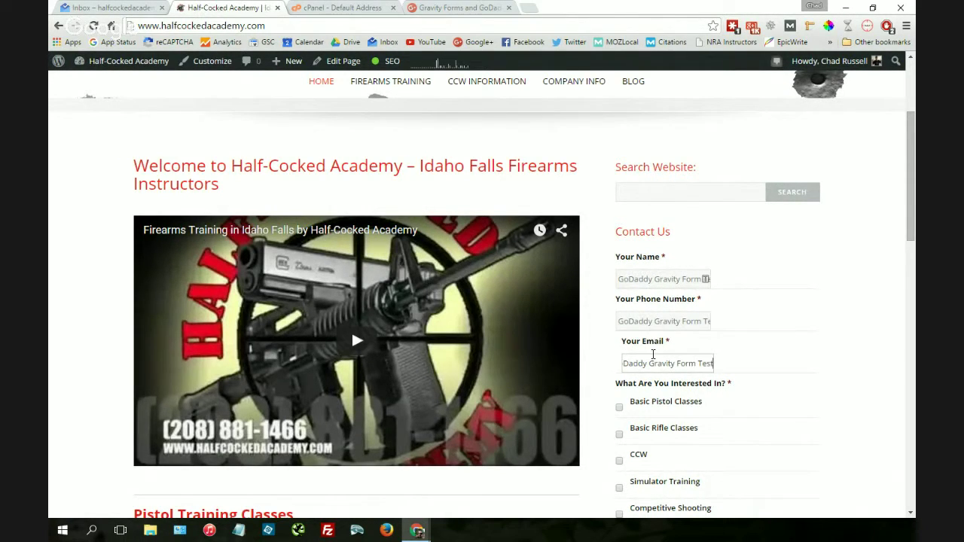
Choose Basic Pistol Classes as the interest and Google Search as the source, and enter "GoDaddy Gravity Form Test" as additional info
scroll(644, 360, down, 2)
click(658, 223)
scroll(658, 223, down, 2)
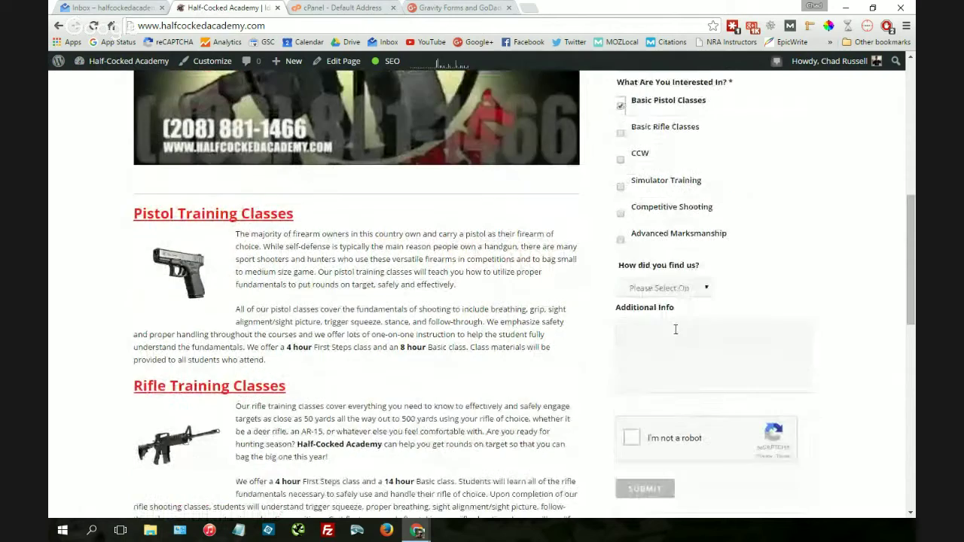
click(663, 288)
click(646, 308)
click(690, 352)
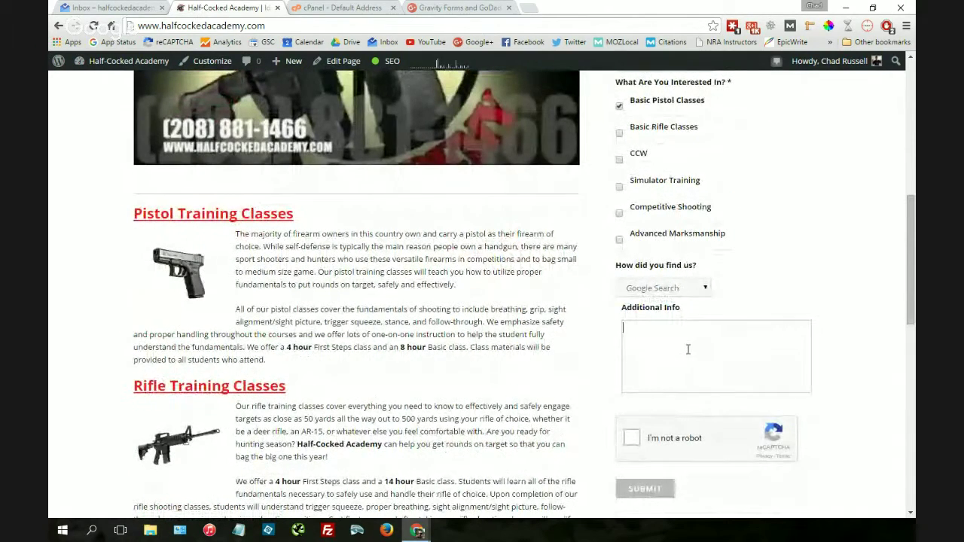
text(GoDaddy Gravity Form Test)
Complete the reCAPTCHA by selecting the french fries images, and submit the contact form
click(644, 439)
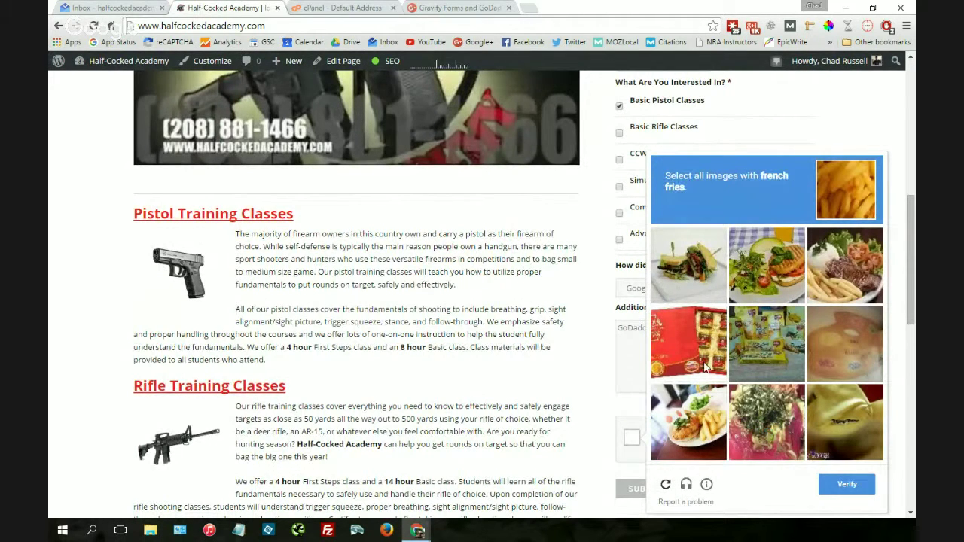
click(705, 418)
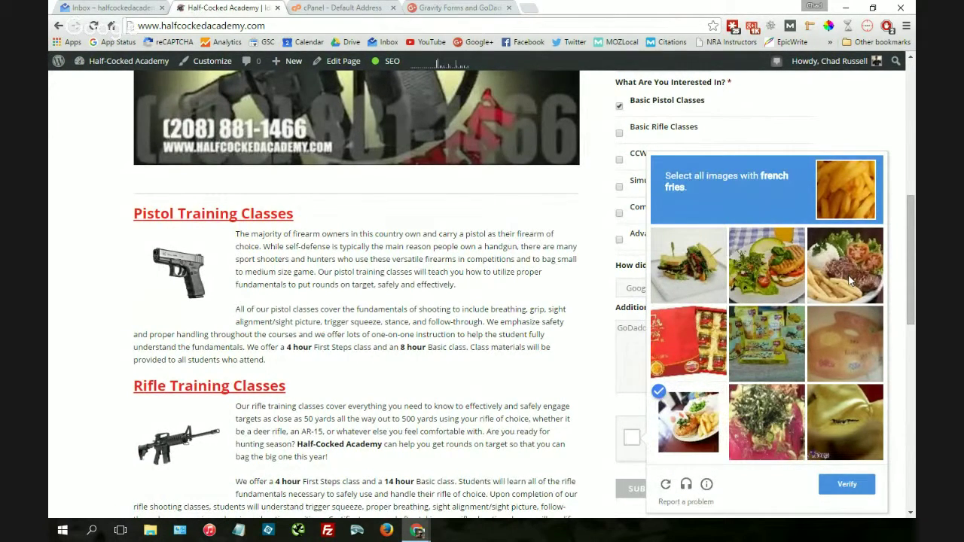
click(850, 281)
click(847, 484)
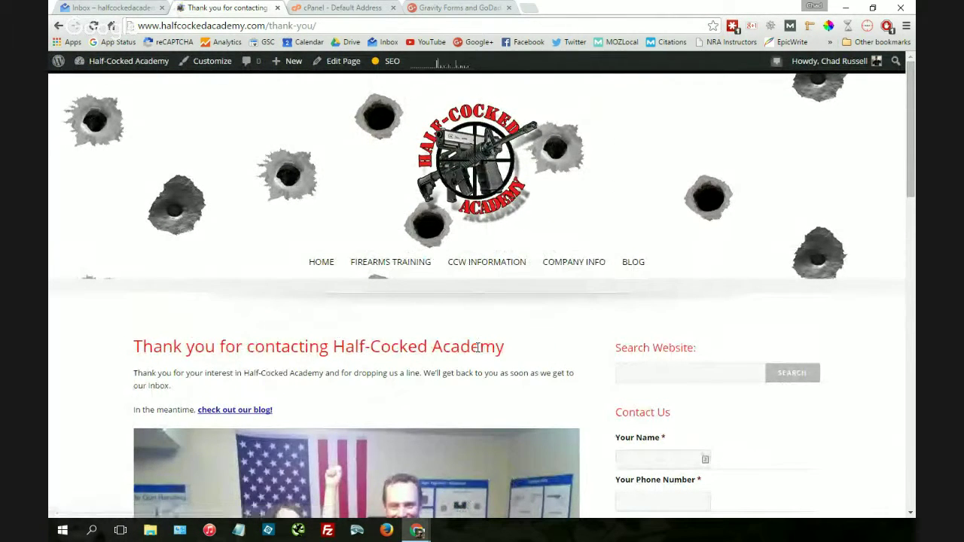
Switch to Google Inbox and open the "New submission from Contact Us" message to check the submitted fields
click(105, 7)
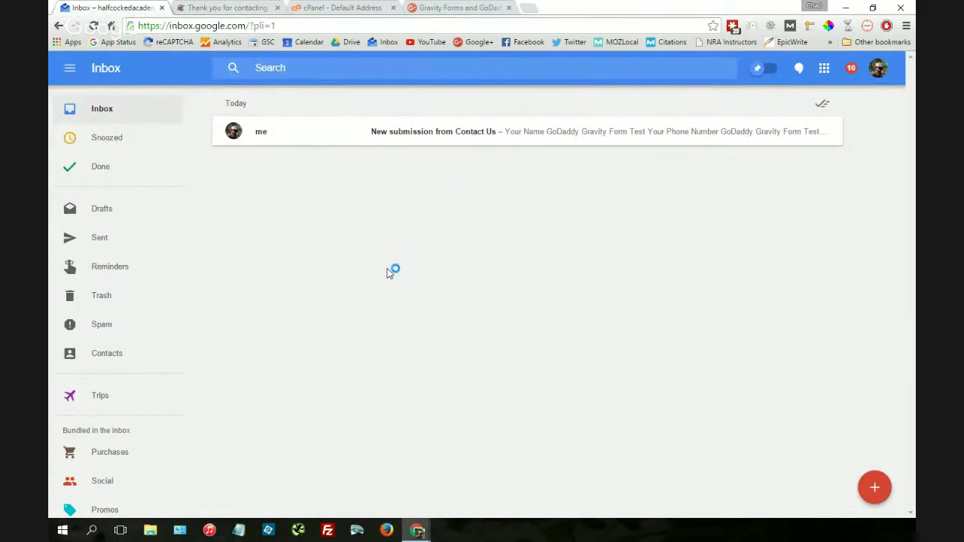
click(543, 136)
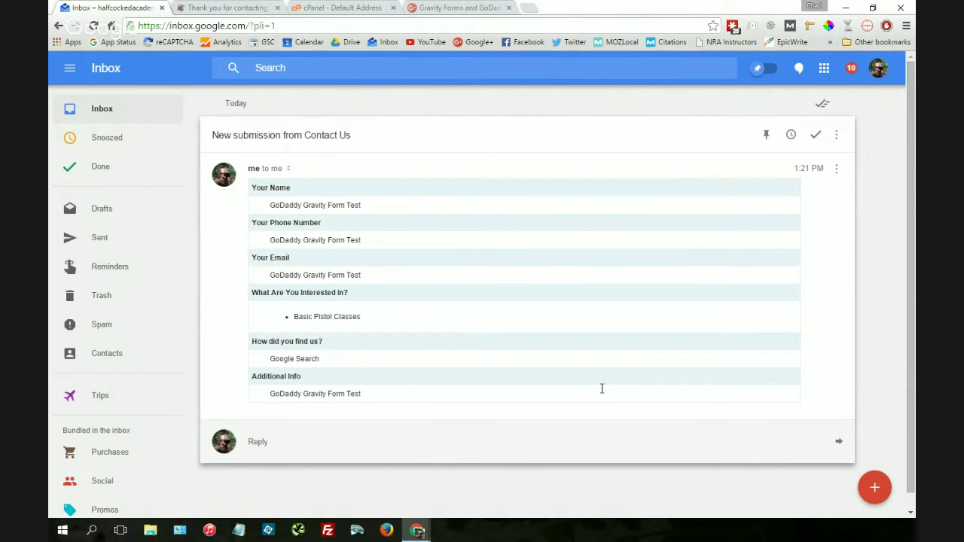
Return to the Contact Us form's notifications, open Contact Us Form Submission for editing and review its Send to Email address
click(248, 8)
click(124, 61)
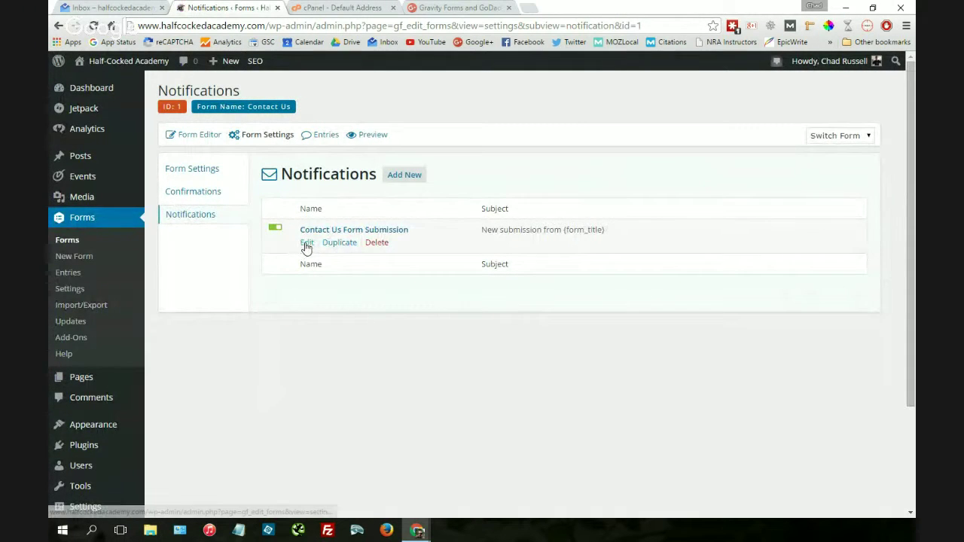
click(307, 243)
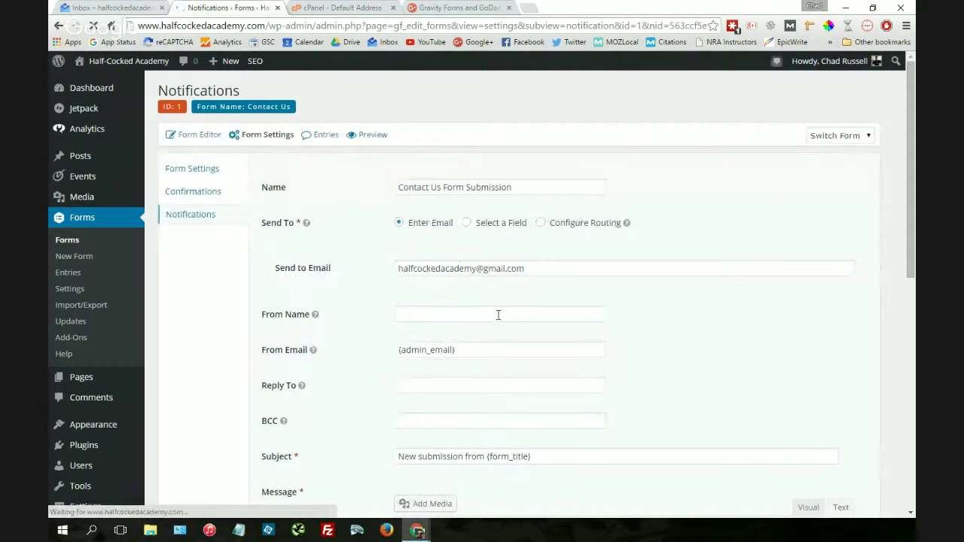
drag(533, 271, 368, 267)
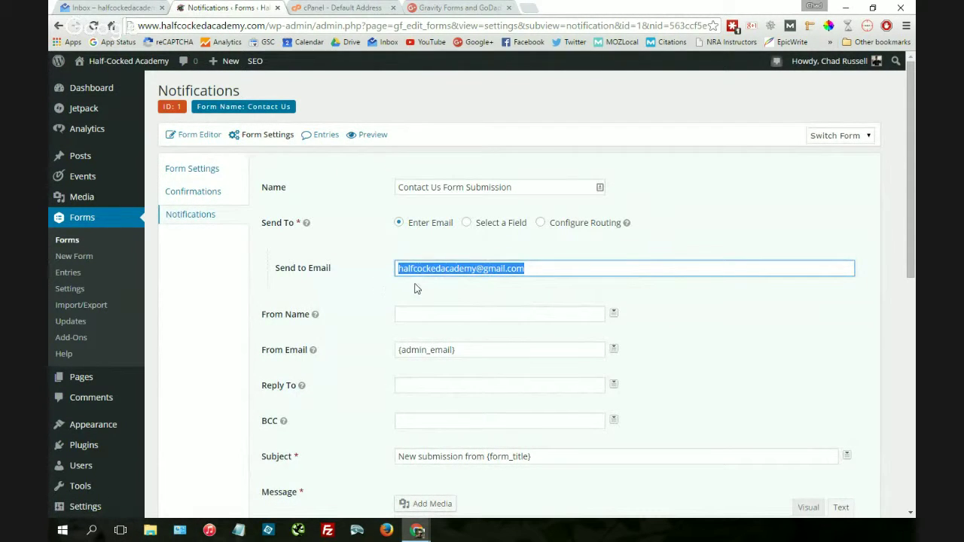
Switch to cPanel, return to its home page and open the MX Entry page from the email tools
click(295, 8)
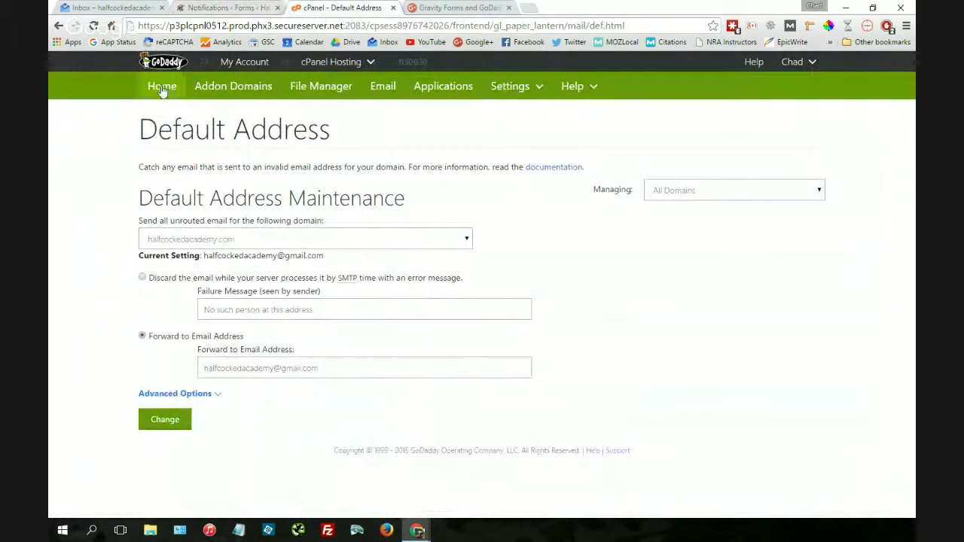
click(251, 60)
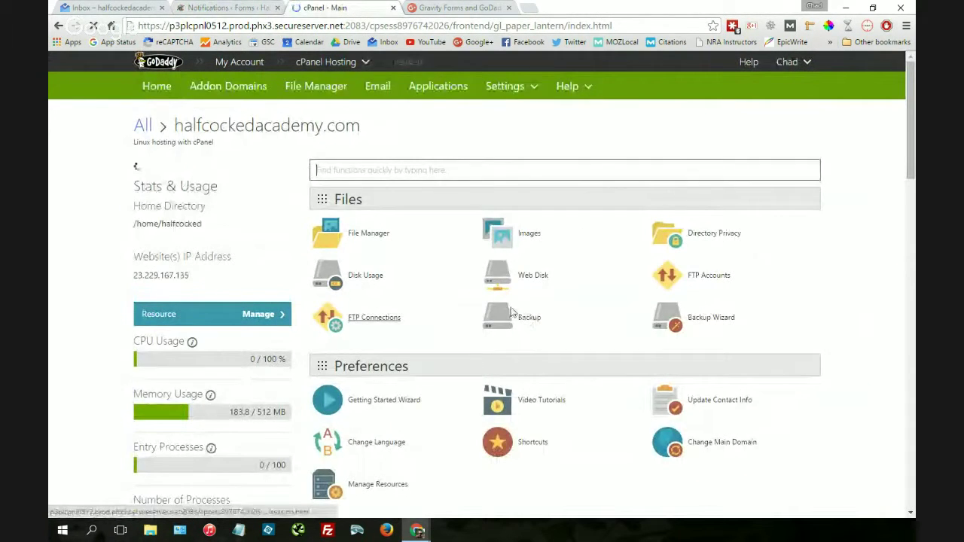
scroll(507, 299, down, 5)
scroll(507, 300, down, 4)
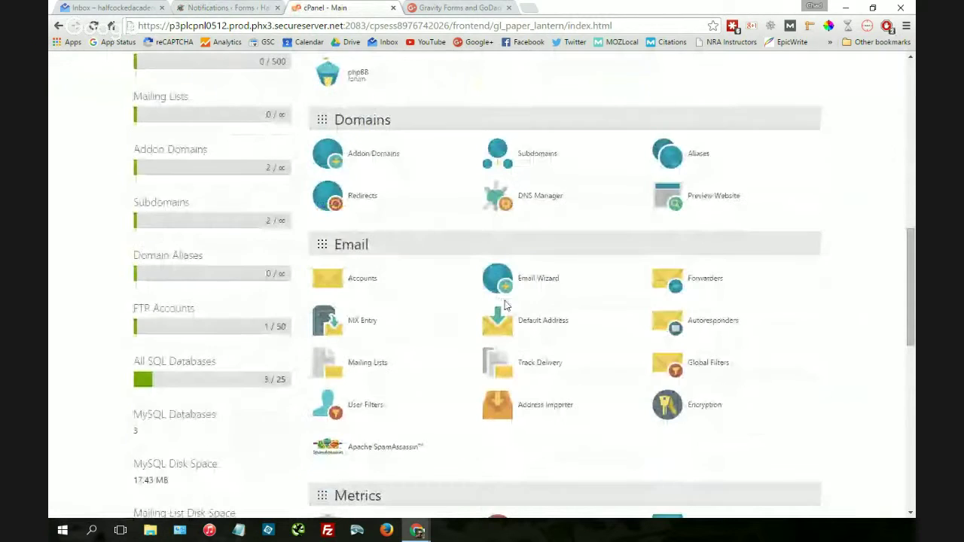
click(364, 322)
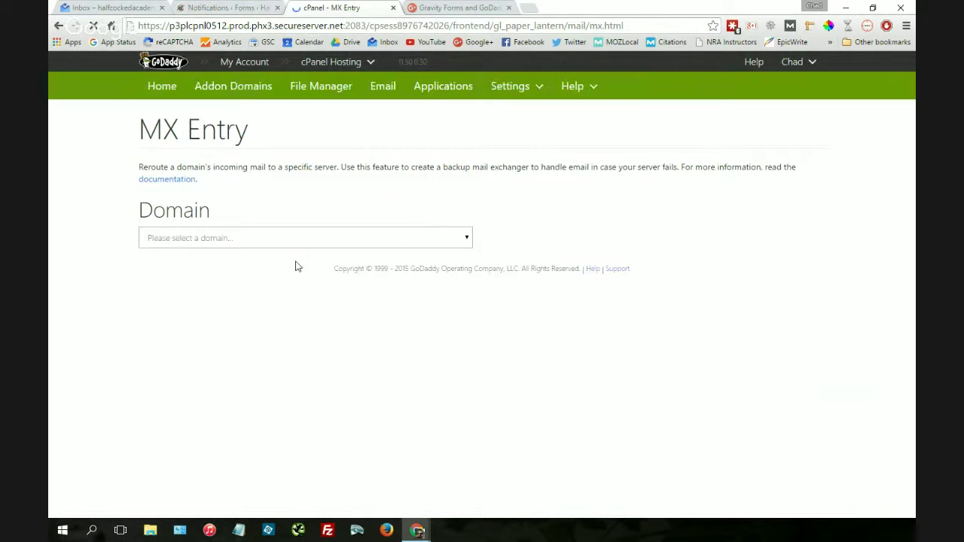
Select halfcockedacademy.com as the MX Entry domain and review its email routing option and MX records
click(210, 239)
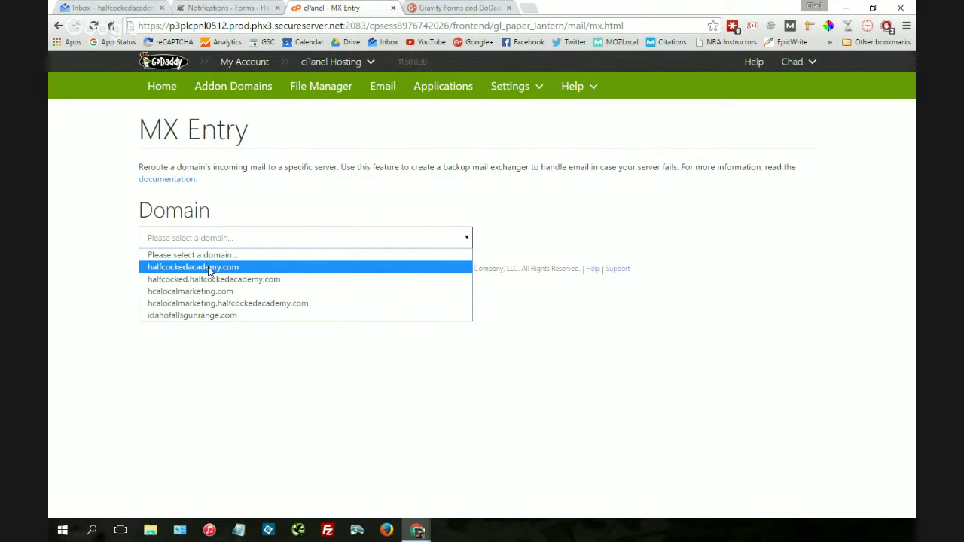
click(210, 268)
scroll(269, 195, down, 2)
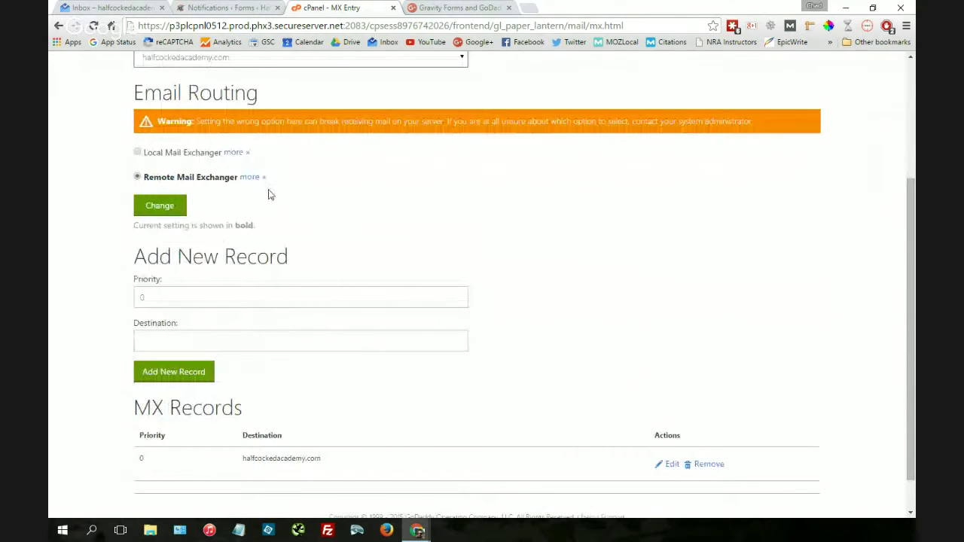
scroll(229, 296, up, 1)
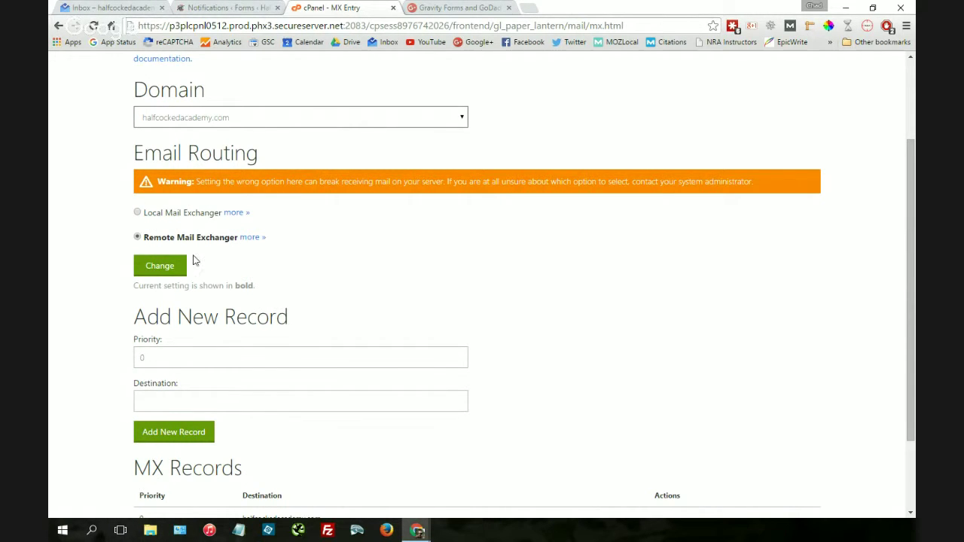
Go back to the cPanel home page and open Default Address from the email tools
scroll(366, 264, up, 2)
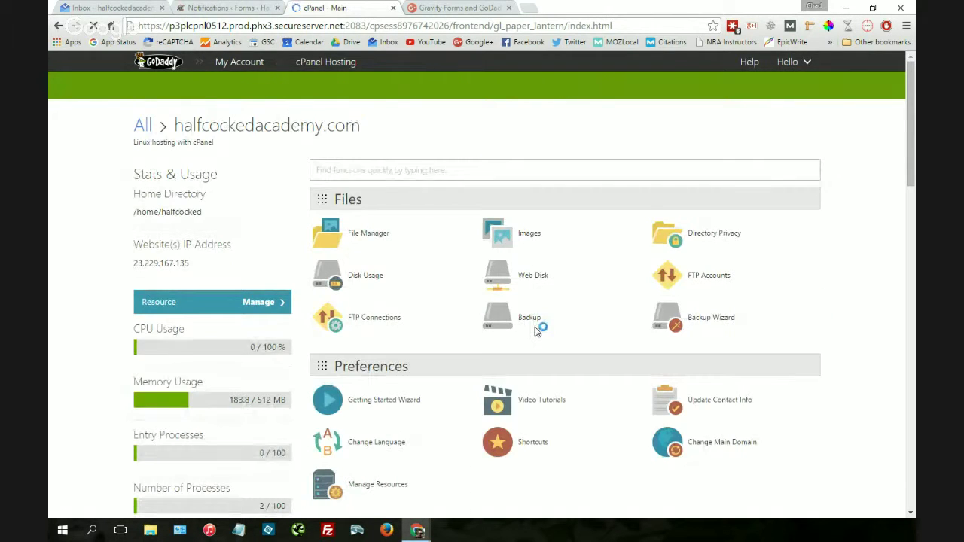
scroll(537, 331, down, 10)
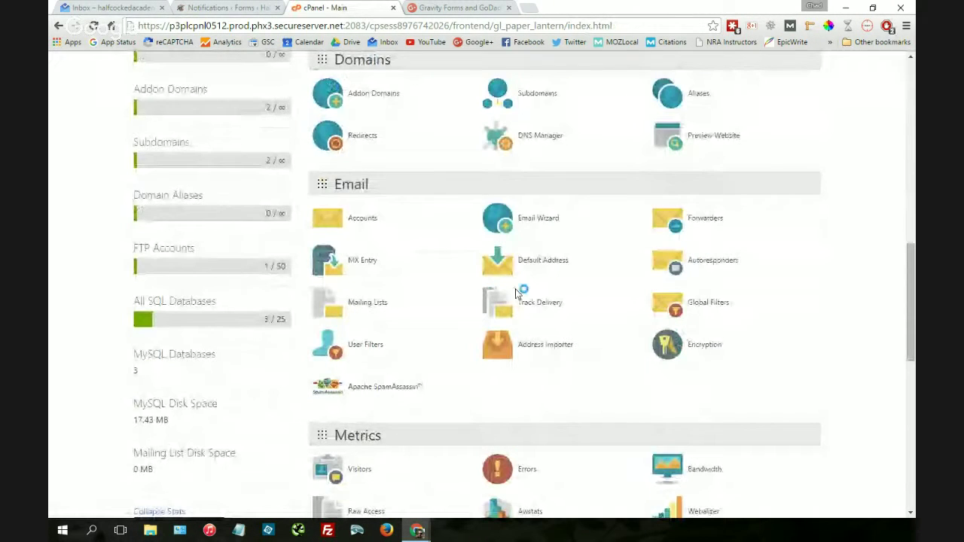
click(546, 262)
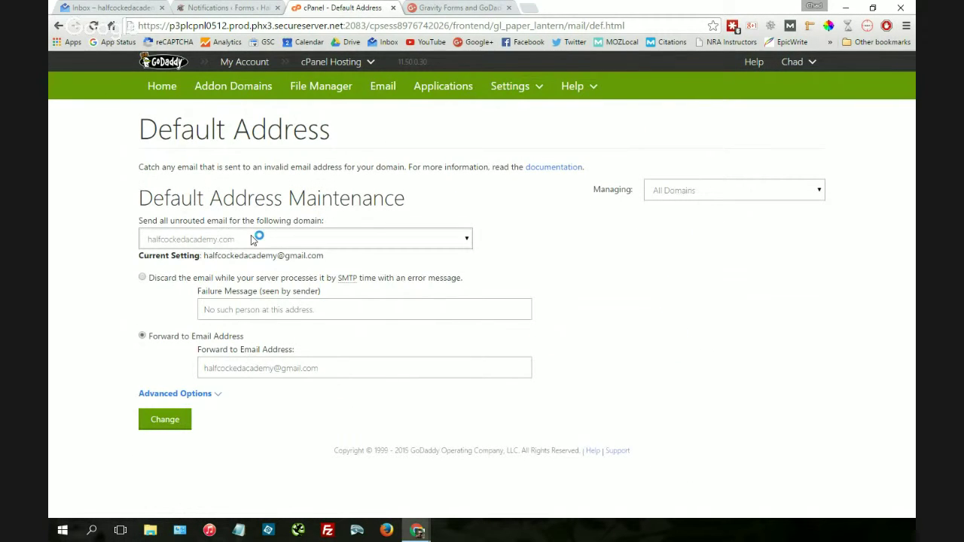
Review the default address domain and forwarding address, and compare the latter with the form notification's Send to Email address
click(254, 238)
click(104, 217)
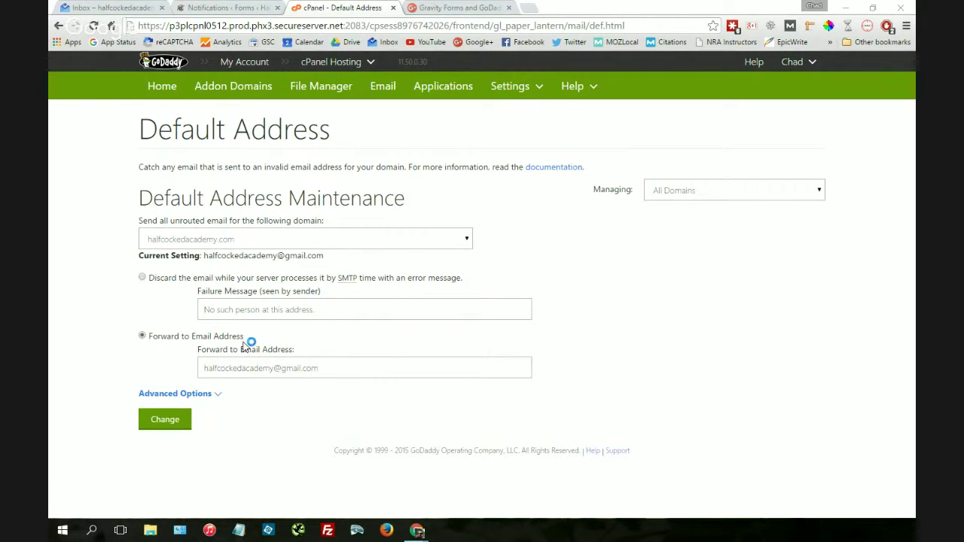
drag(330, 368, 183, 368)
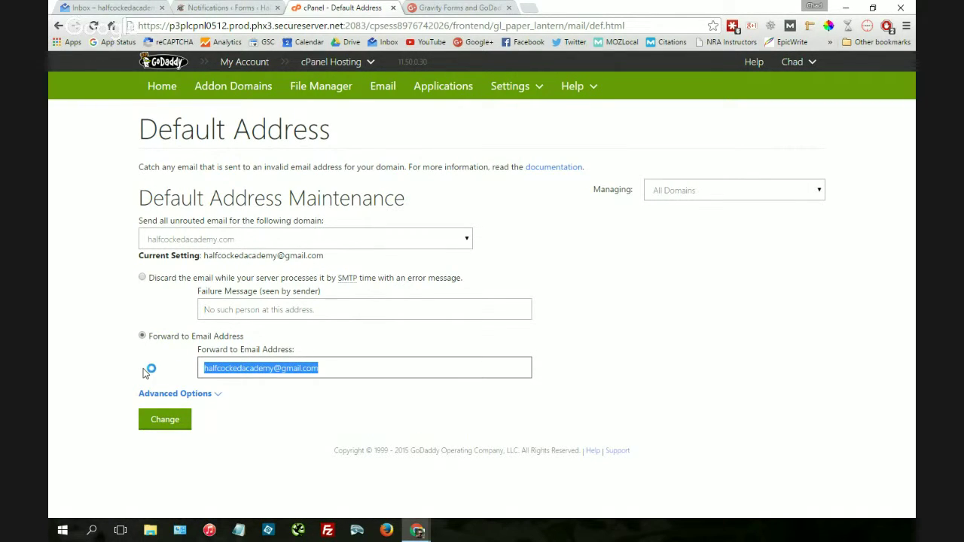
click(199, 7)
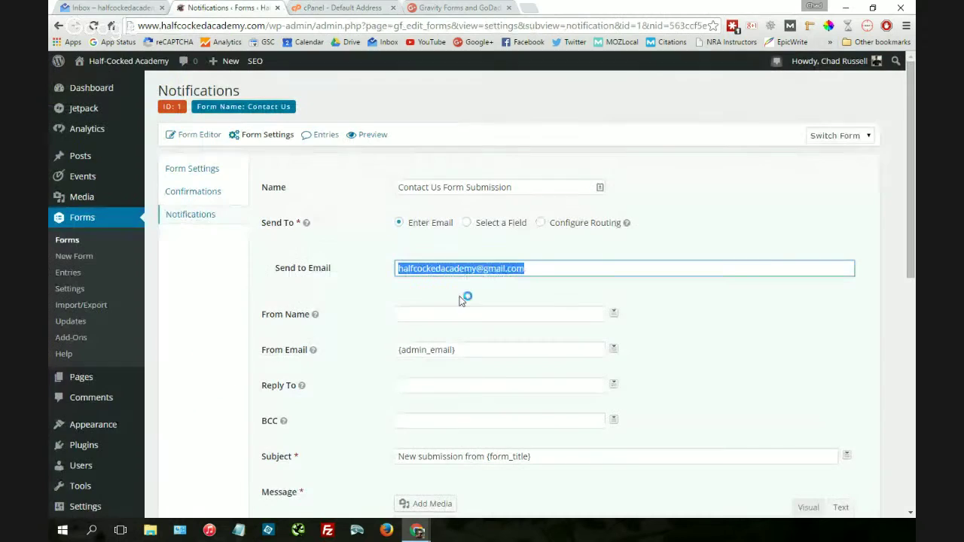
click(311, 7)
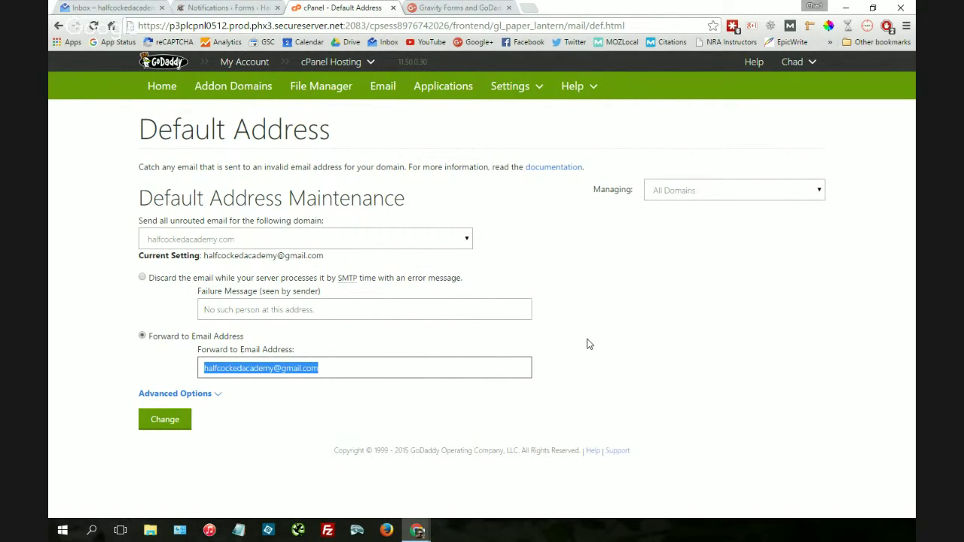
Open the Half-Cocked Academy website's home page and enter "GoDaddy Gravity Form Test 2" as the name in the Contact Us form
click(227, 11)
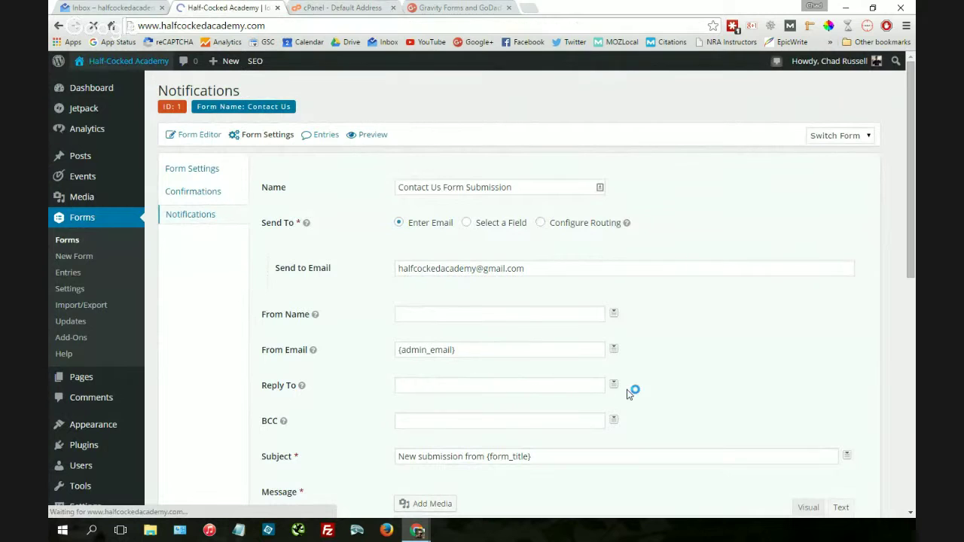
scroll(708, 384, down, 2)
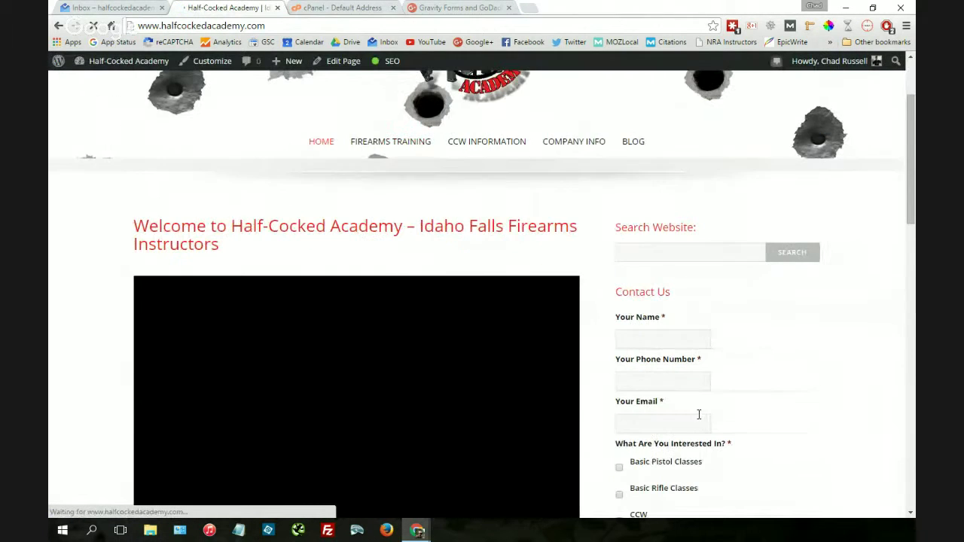
click(662, 339)
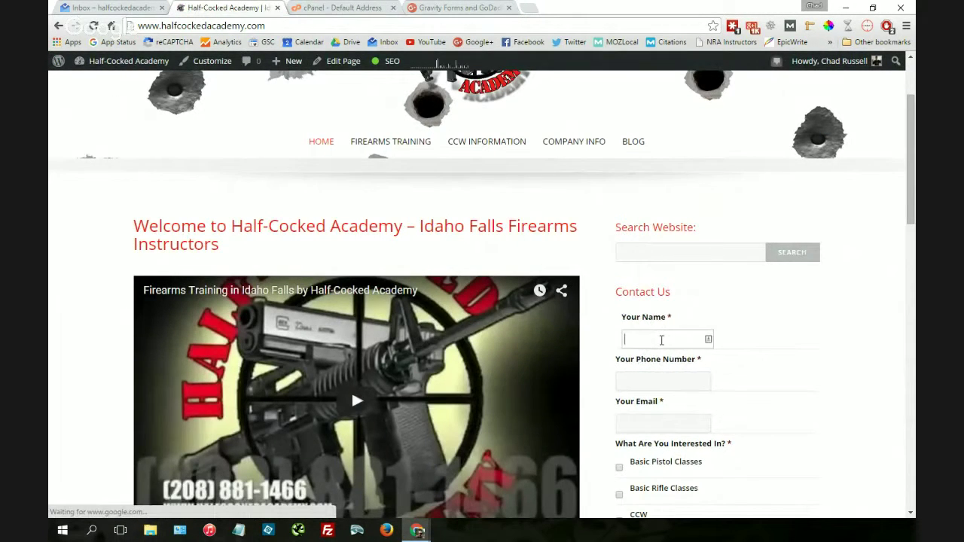
click(673, 379)
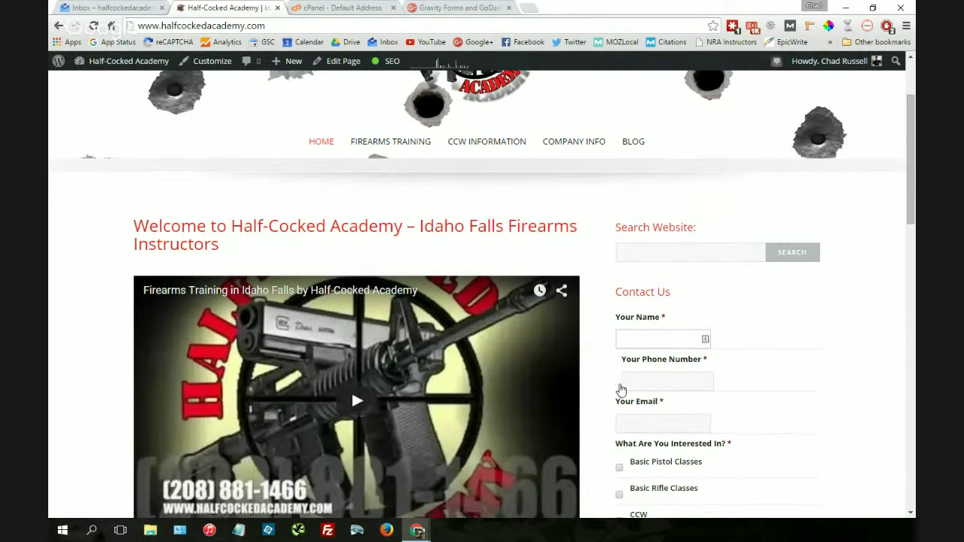
click(620, 339)
text(GoDaddy Gravity Form Test)
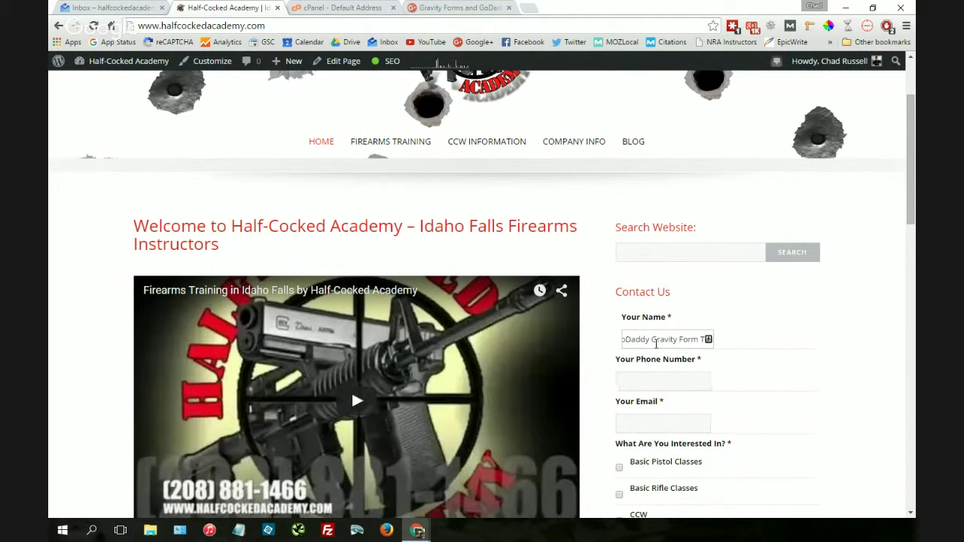
Fill in both the phone number and email of the Contact Us form with "GoDaddy Gravity Form Test 2"
click(660, 379)
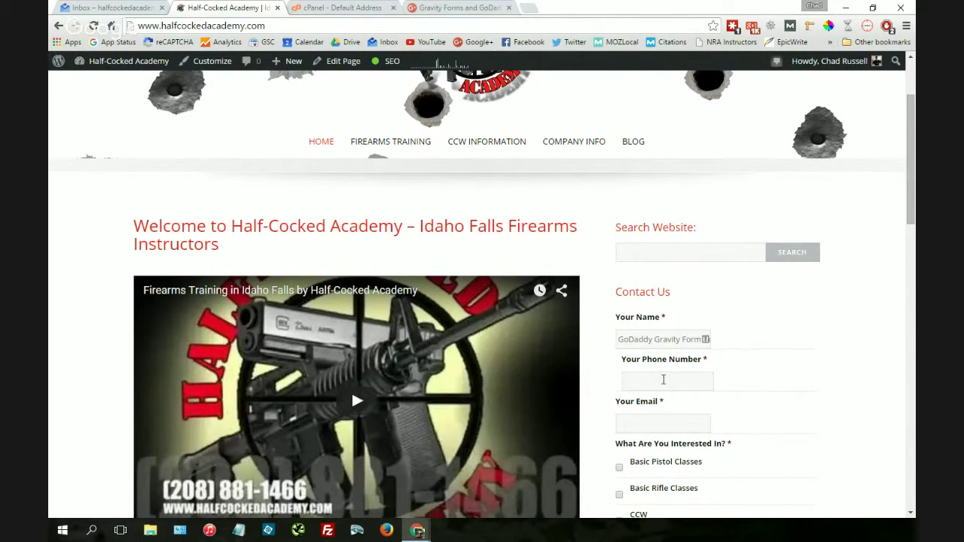
text(GoDaddy Gravity Form Test)
text(2)
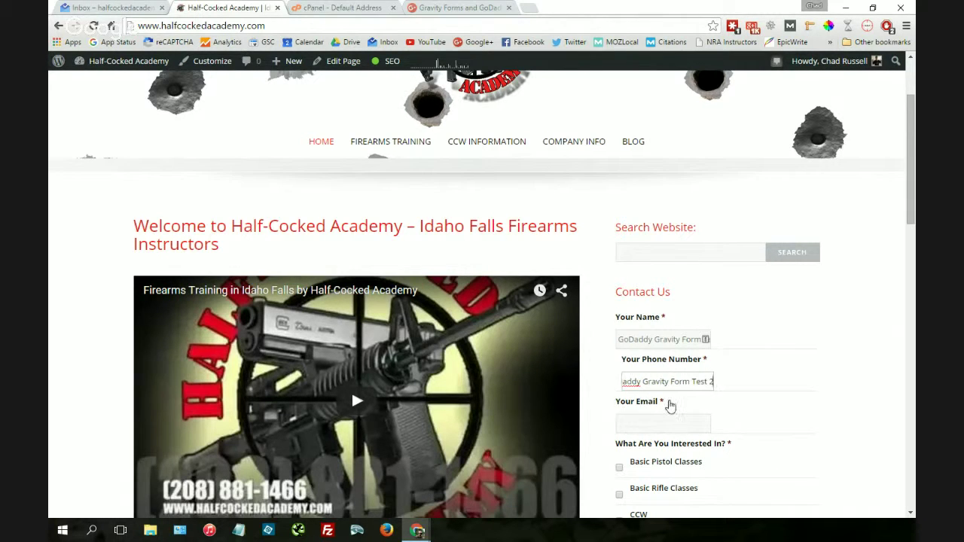
click(679, 422)
text(GoDaddy Gravity Form Test)
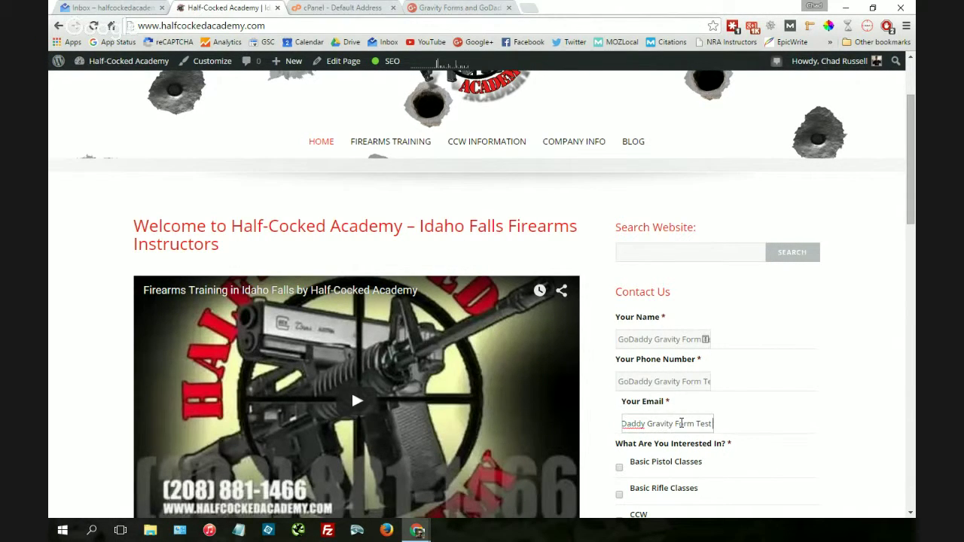
text(2)
Complete the form with Basic Pistol Classes as interest, Google Search as referral source and "GoDaddy Gravity Form Test 2" as additional info
scroll(664, 340, down, 2)
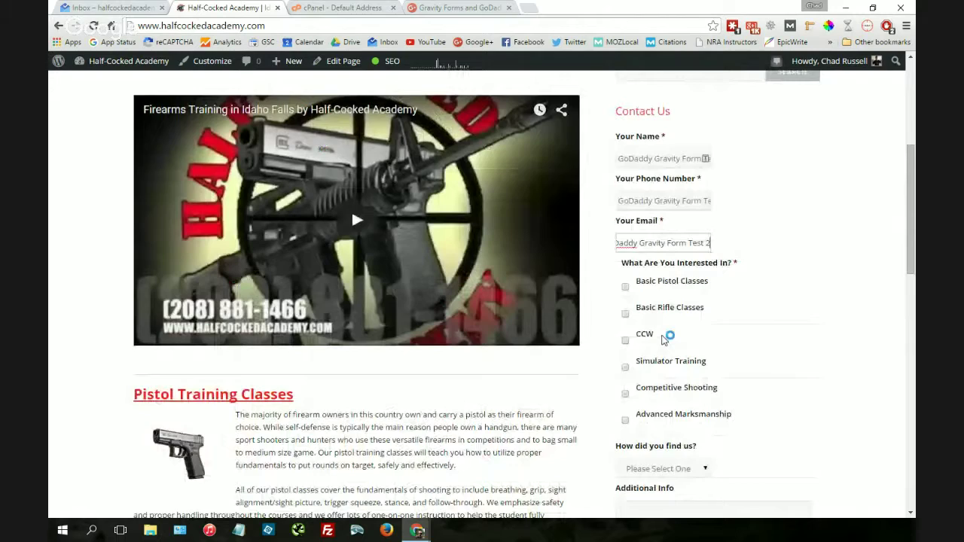
click(625, 287)
scroll(652, 308, down, 2)
click(664, 288)
click(655, 312)
click(678, 365)
text(GoDaddy Gravity Form Test)
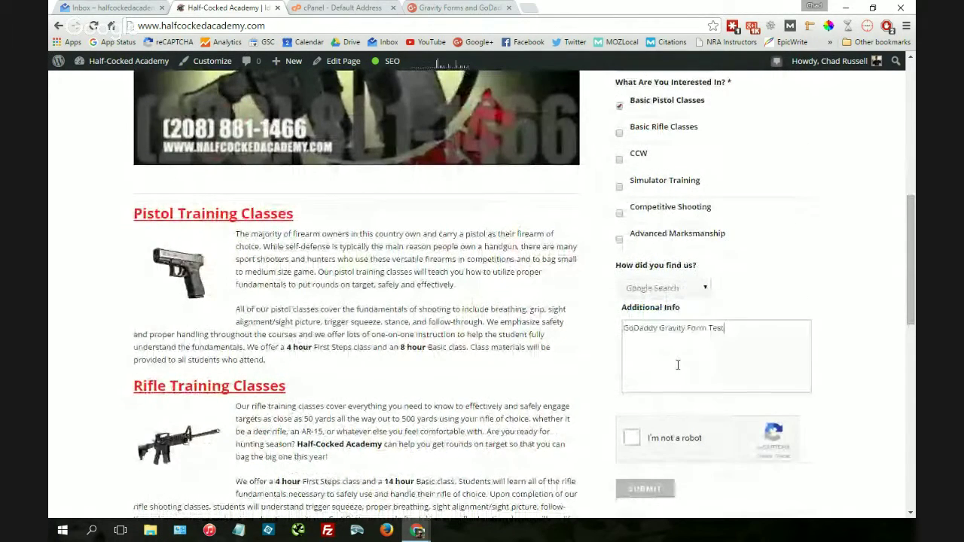
text(2)
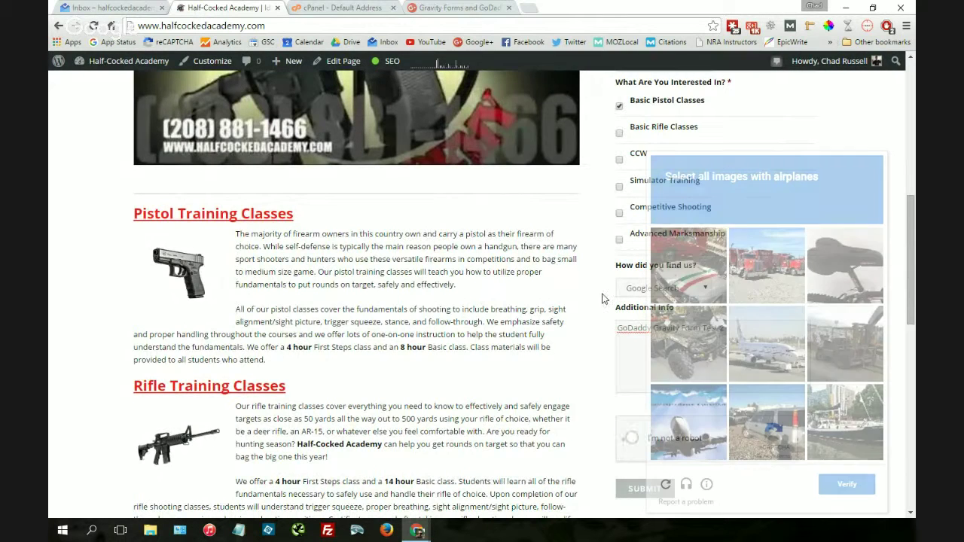
Solve the reCAPTCHA by selecting all airplane images, and submit the contact form
click(758, 344)
click(687, 422)
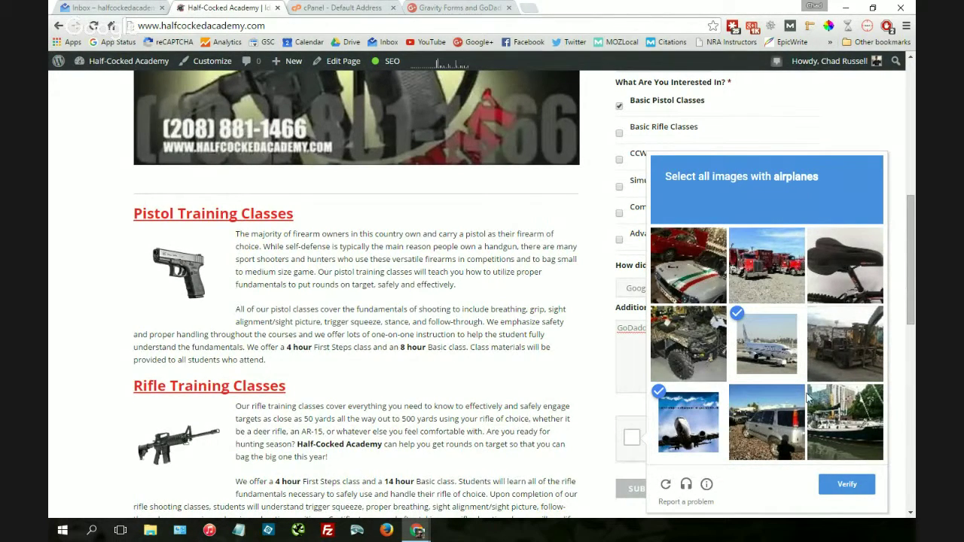
click(845, 485)
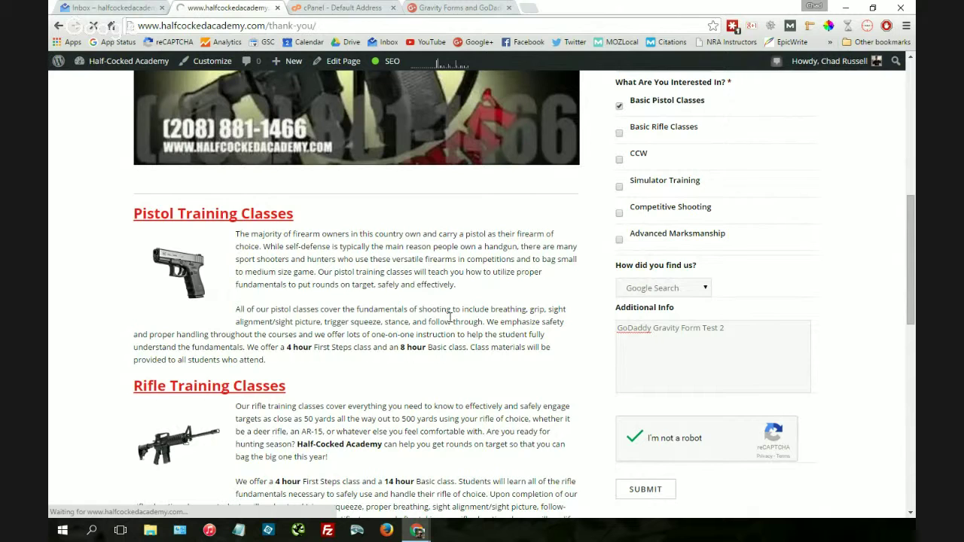
Switch to the Google Inbox, open the newest Contact Us submission email and review its submitted field values
click(140, 7)
click(624, 107)
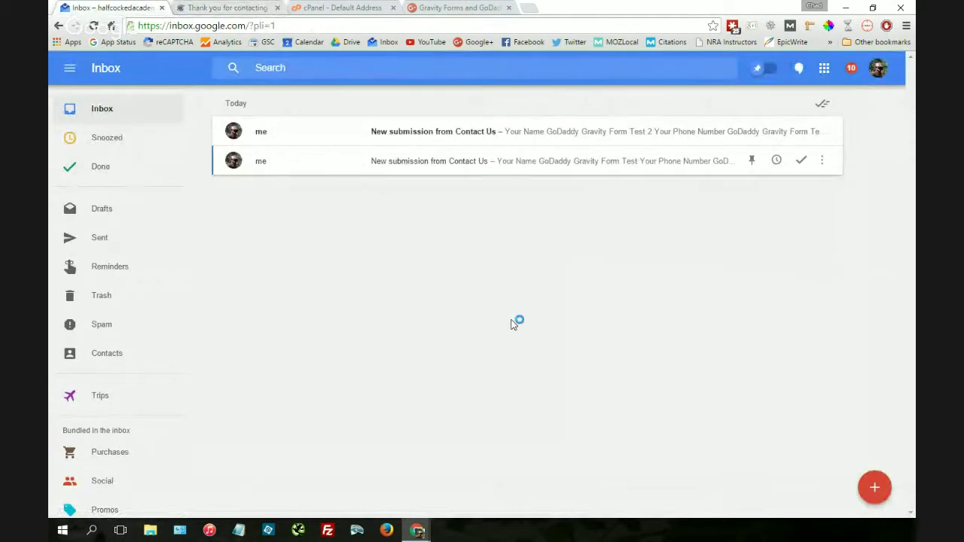
click(469, 136)
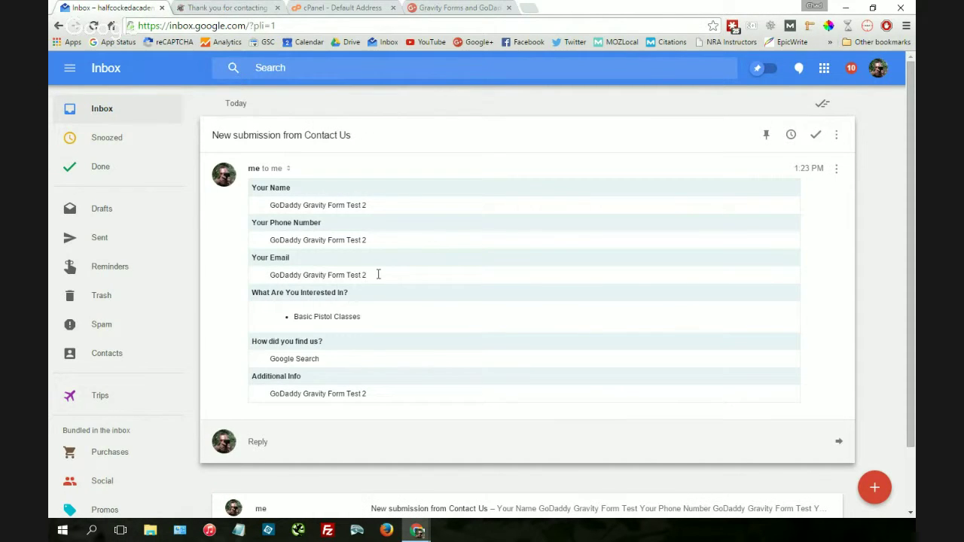
drag(379, 274, 313, 275)
click(545, 286)
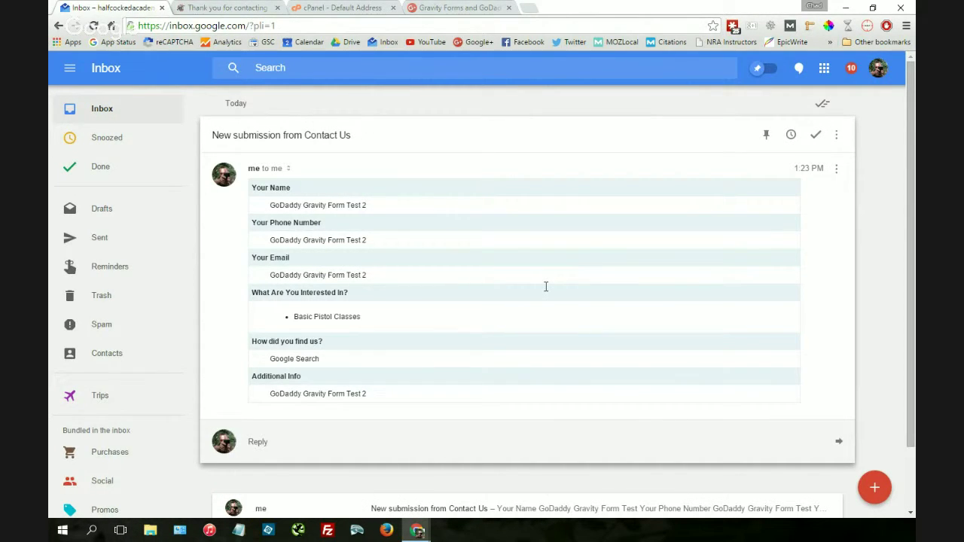